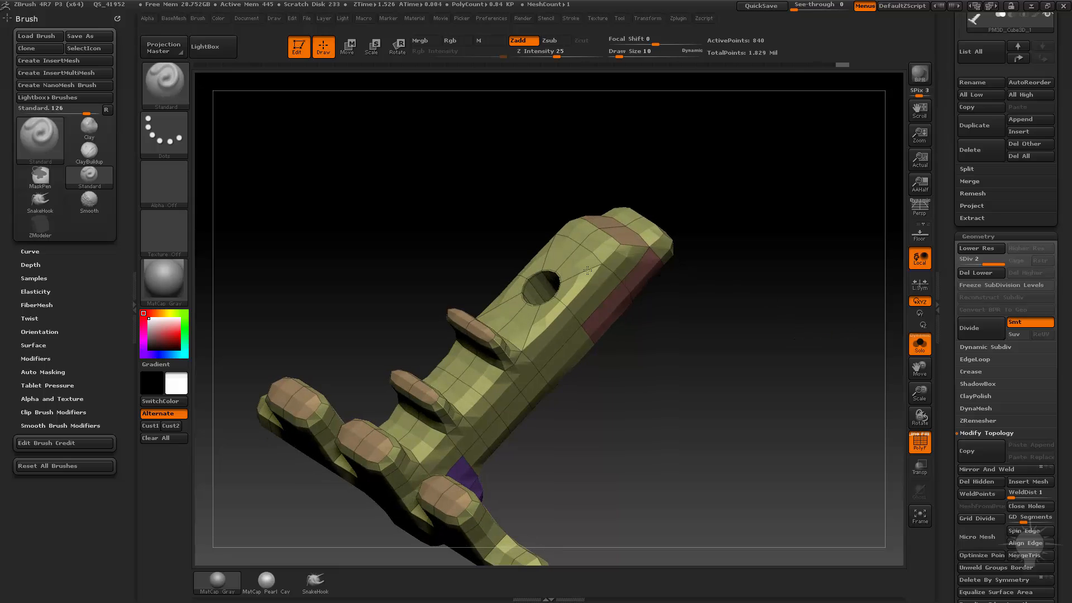
# Compare the model with the polyframe wireframe hidden and shown, and examine the area around the hole up close.
pyautogui.click(916, 442)
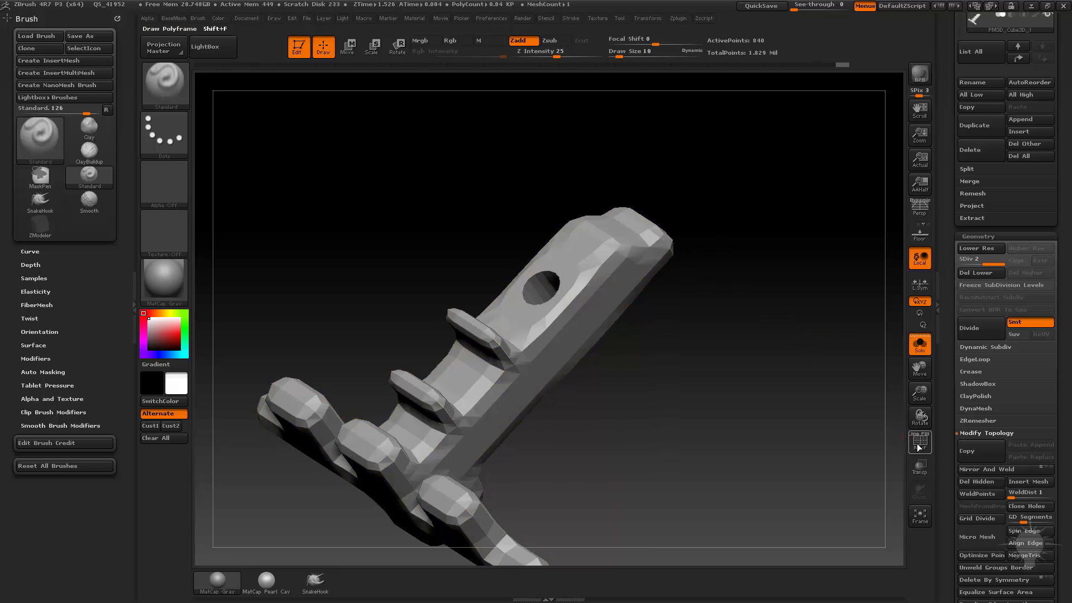
pyautogui.click(919, 447)
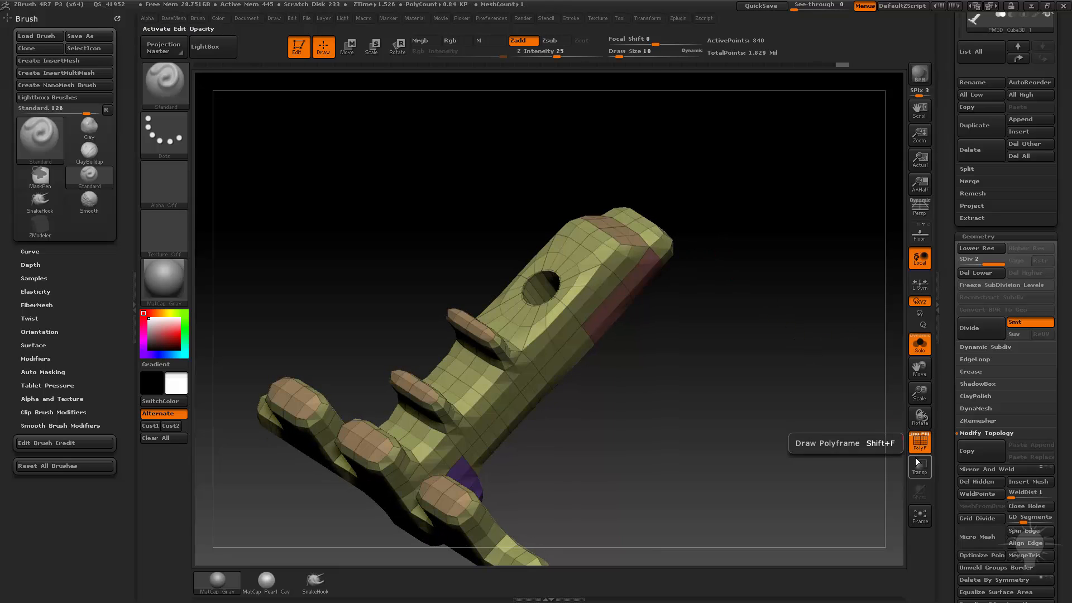
pyautogui.keyDown('alt'); pyautogui.moveTo(794, 371); pyautogui.dragTo(816, 433); pyautogui.keyUp('alt')
pyautogui.moveTo(696, 272); pyautogui.dragTo(888, 380)
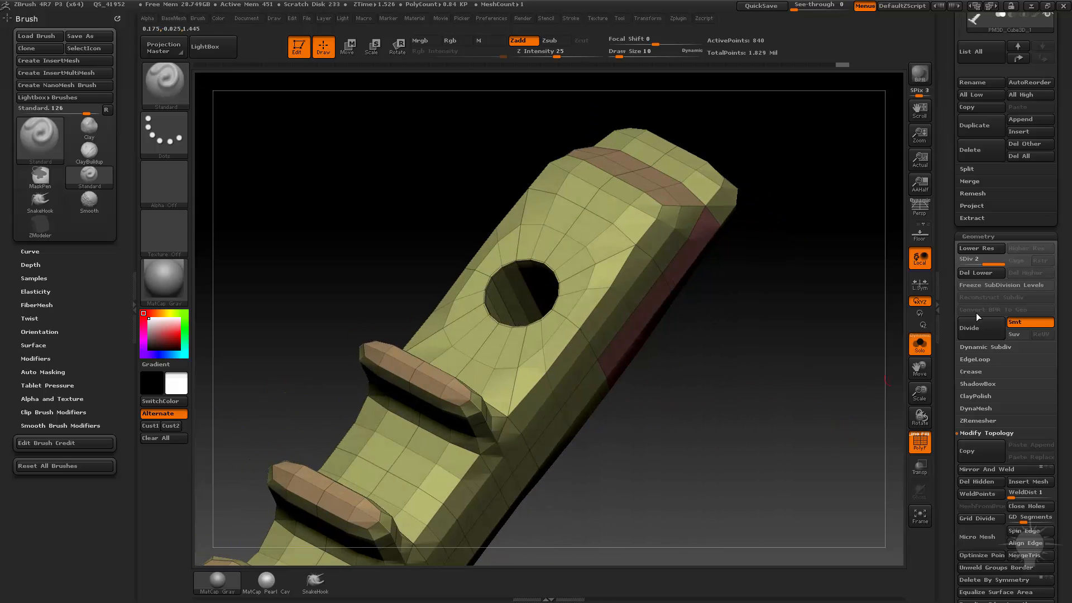
# Compare the model at subdivision levels 1 and 2, with and without the wireframe, from several angles.
pyautogui.click(970, 262)
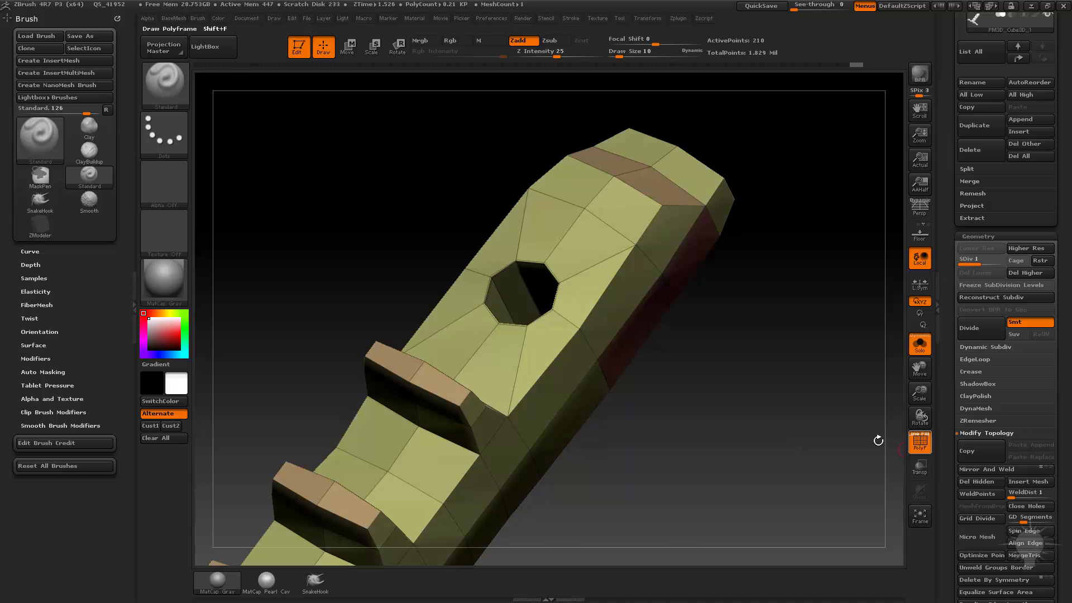
pyautogui.click(985, 263)
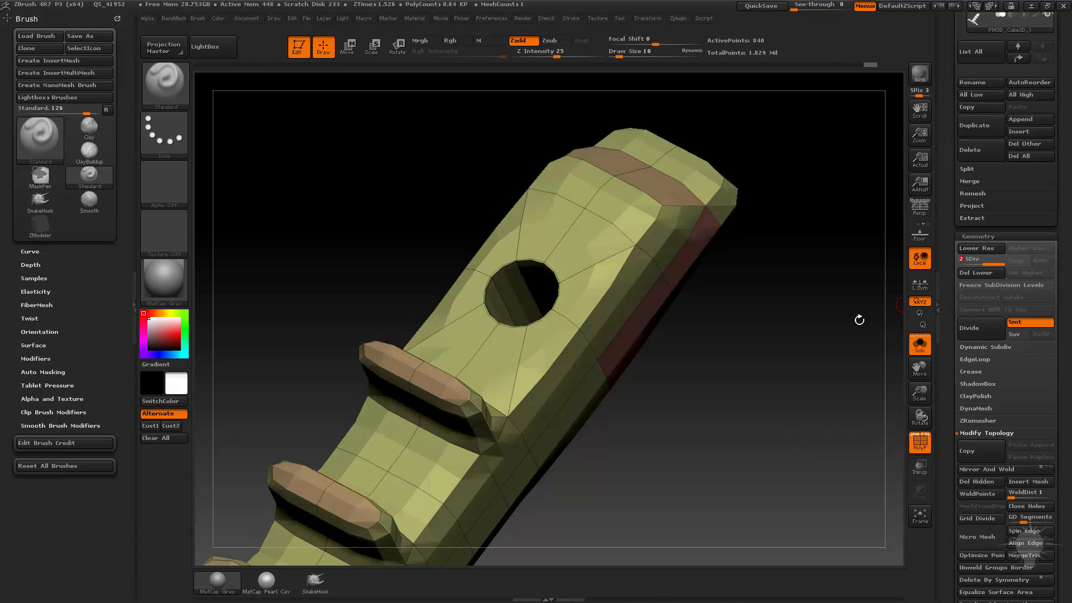
pyautogui.click(919, 443)
pyautogui.click(919, 442)
pyautogui.moveTo(692, 341); pyautogui.dragTo(595, 281)
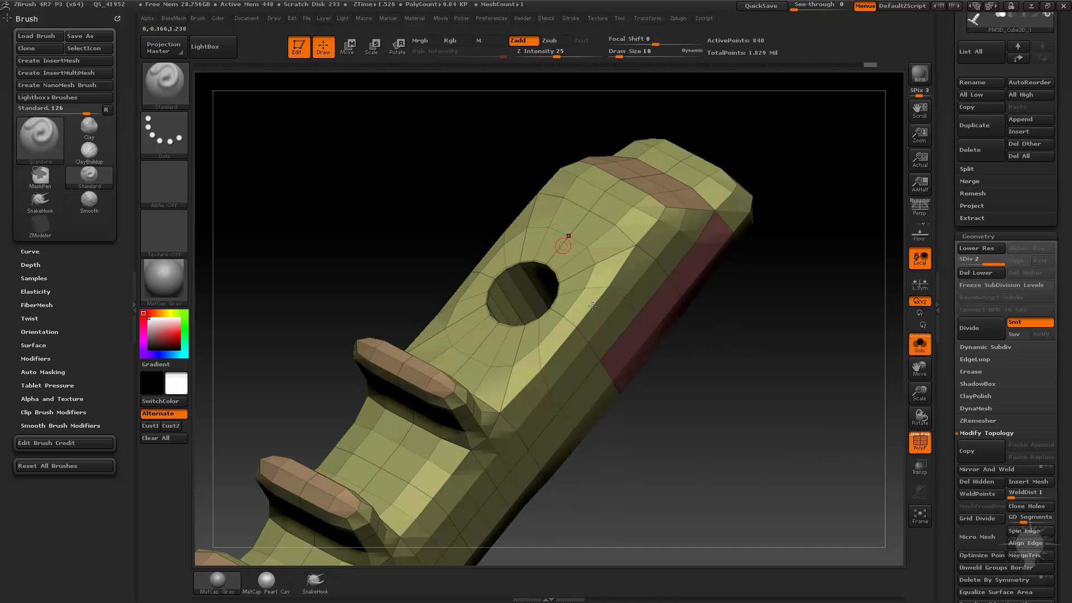
pyautogui.moveTo(817, 370); pyautogui.dragTo(639, 335)
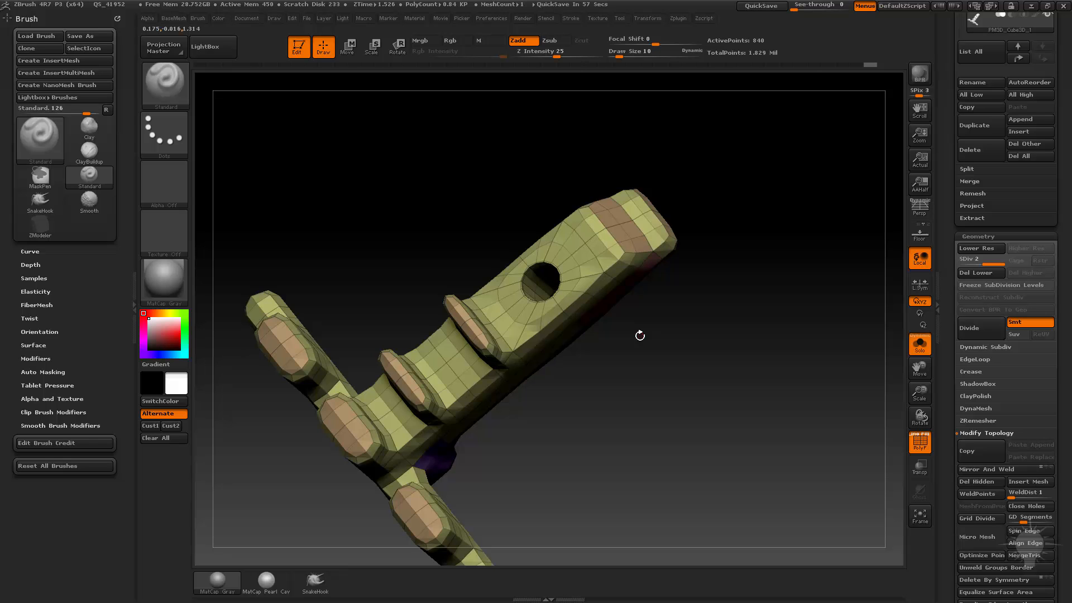
pyautogui.moveTo(670, 199); pyautogui.dragTo(741, 327)
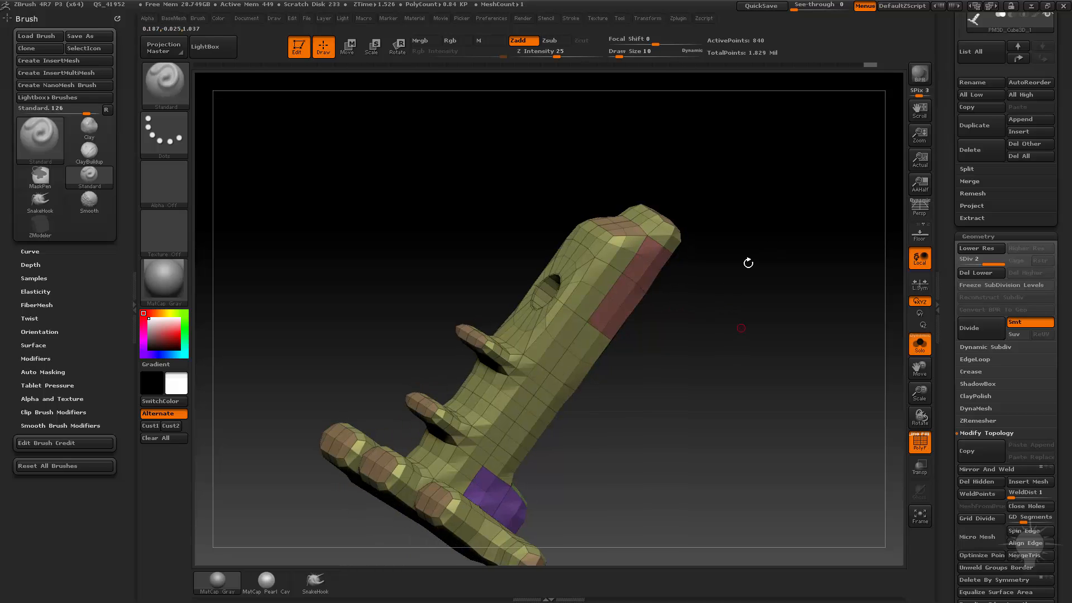
# Undo the smooth subdivision to return the mesh to its undivided state.
pyautogui.hotkey('ctrl', 'z')
pyautogui.hotkey('ctrl', 'd')
pyautogui.hotkey('ctrl', 'z')
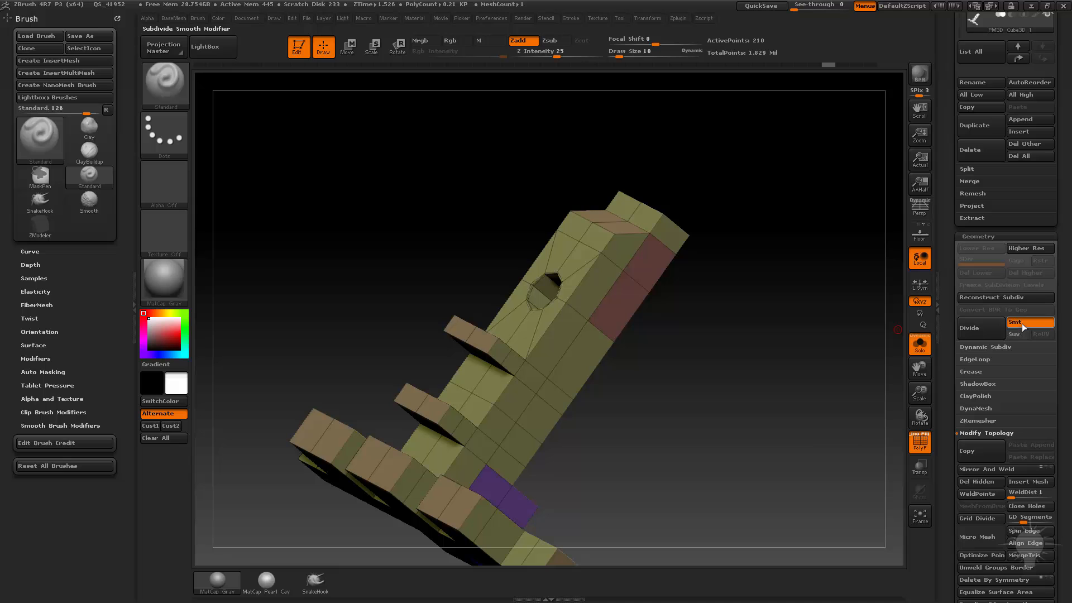
# Try dividing the mesh with Smt turned off, inspect the unrounded result, and undo the division.
pyautogui.click(965, 333)
pyautogui.keyDown('alt'); pyautogui.moveTo(784, 365); pyautogui.dragTo(794, 397); pyautogui.keyUp('alt')
pyautogui.moveTo(733, 317); pyautogui.dragTo(631, 239)
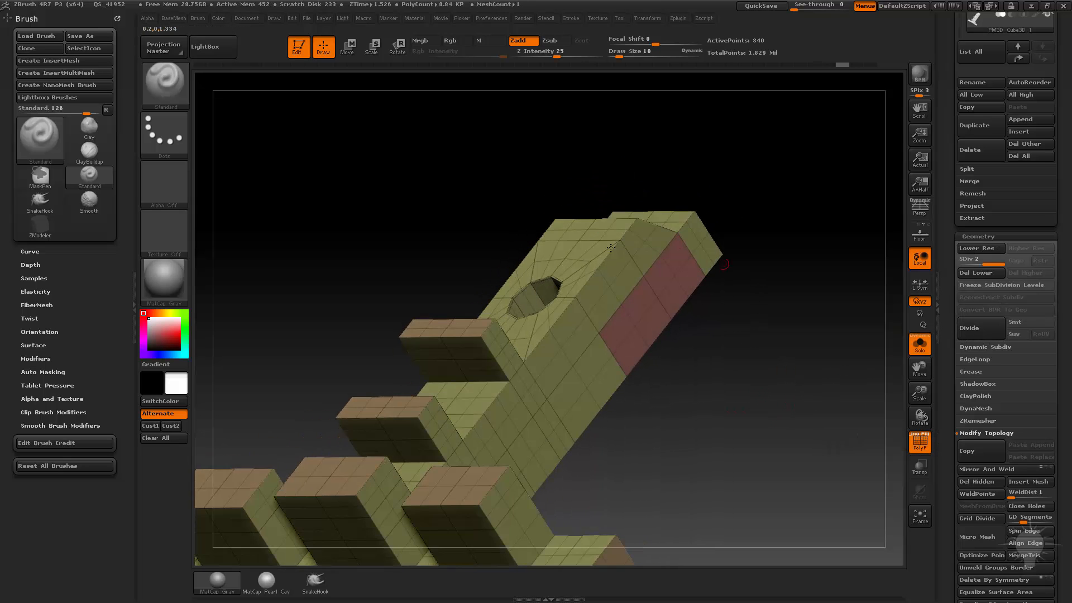
pyautogui.moveTo(711, 377); pyautogui.dragTo(703, 370)
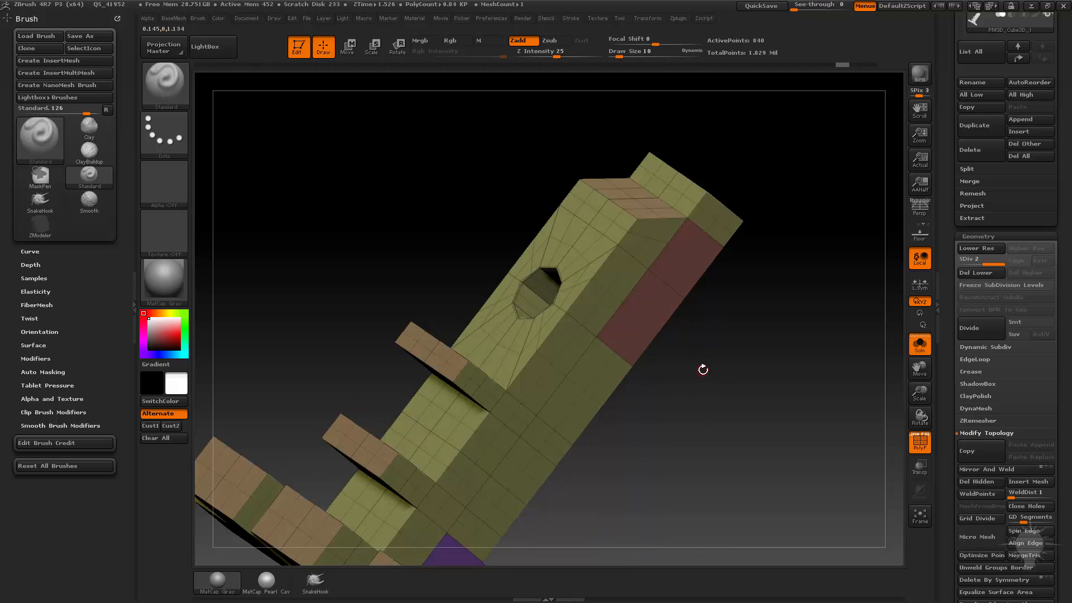
pyautogui.hotkey('shift', 'd')
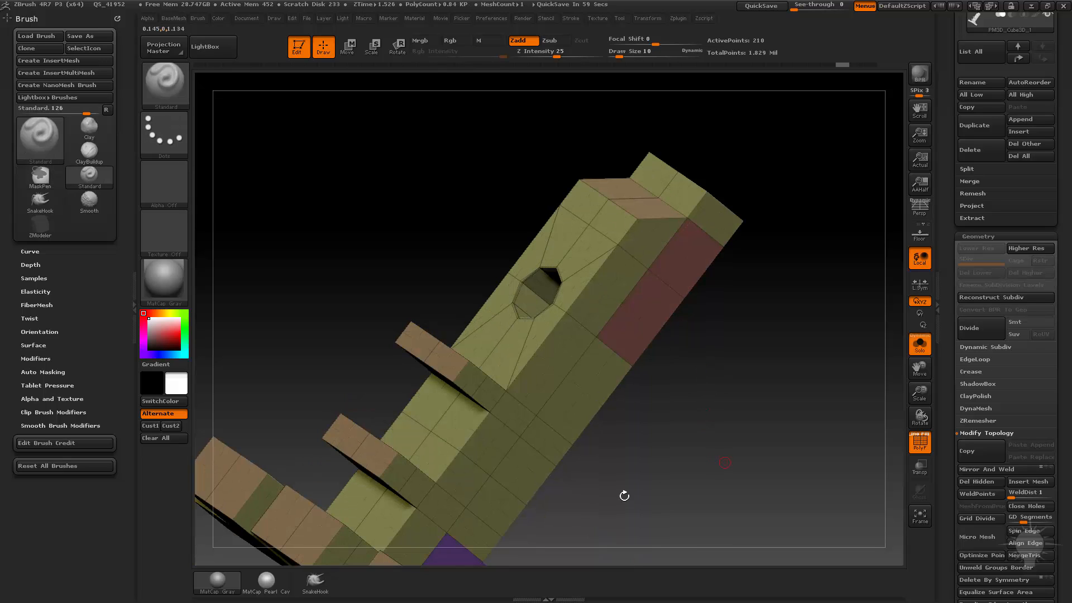
# Turn on Dynamic subdivision for the undivided mesh in the Dynamic Subdiv settings.
pyautogui.moveTo(769, 266); pyautogui.dragTo(882, 302)
pyautogui.click(985, 346)
pyautogui.moveTo(815, 425)
pyautogui.mouseDown()
pyautogui.moveTo(787, 422)
pyautogui.moveTo(854, 390)
pyautogui.mouseUp()
pyautogui.press('s')
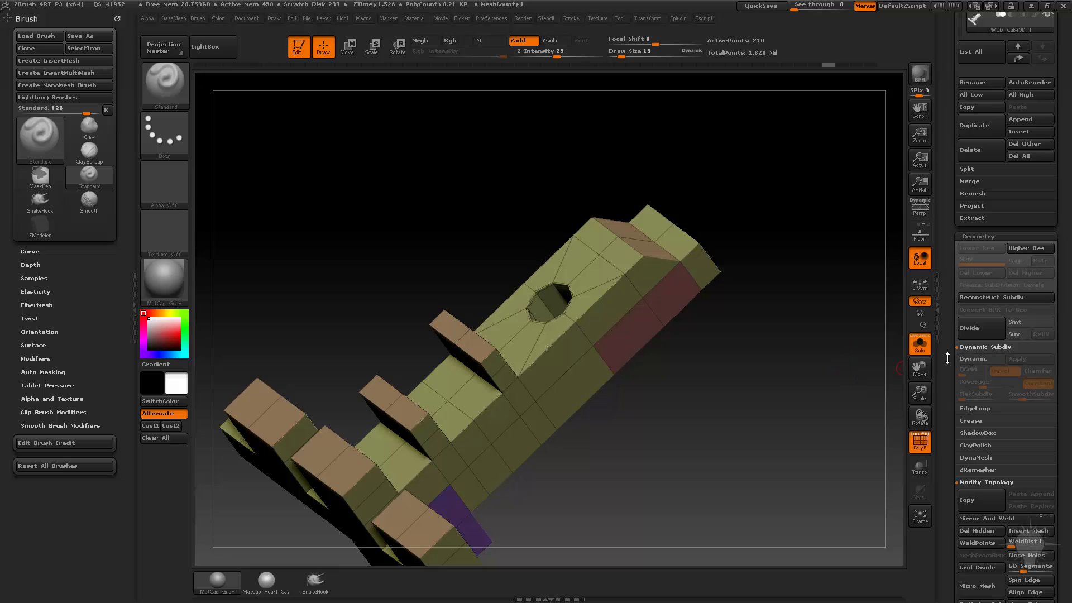
pyautogui.click(976, 360)
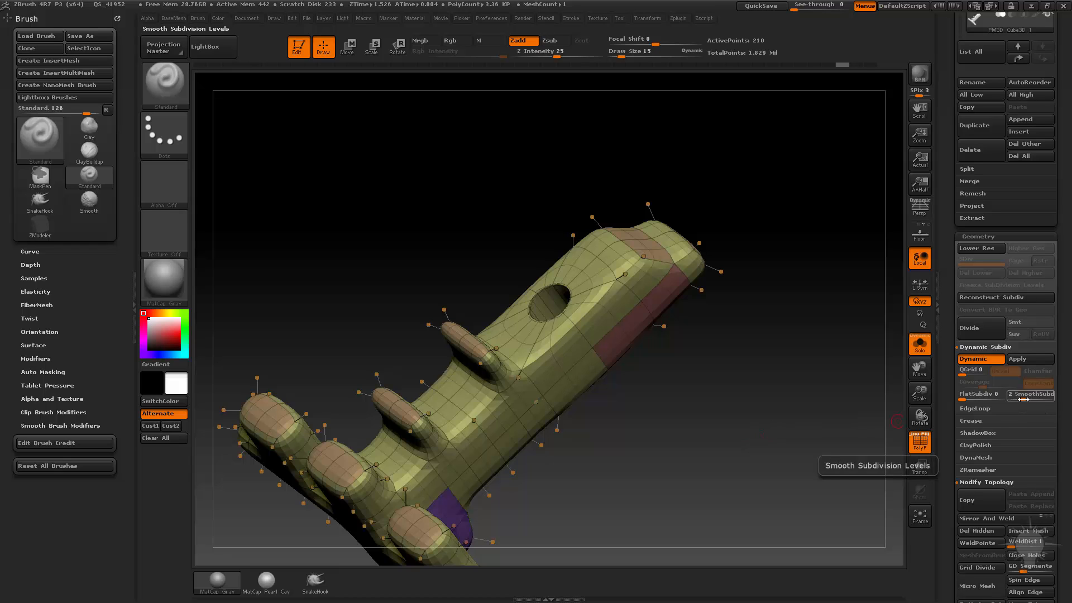
# Turn Smt back on for dividing and try the SmoothSubdiv level at 1 and 3.
pyautogui.click(1023, 322)
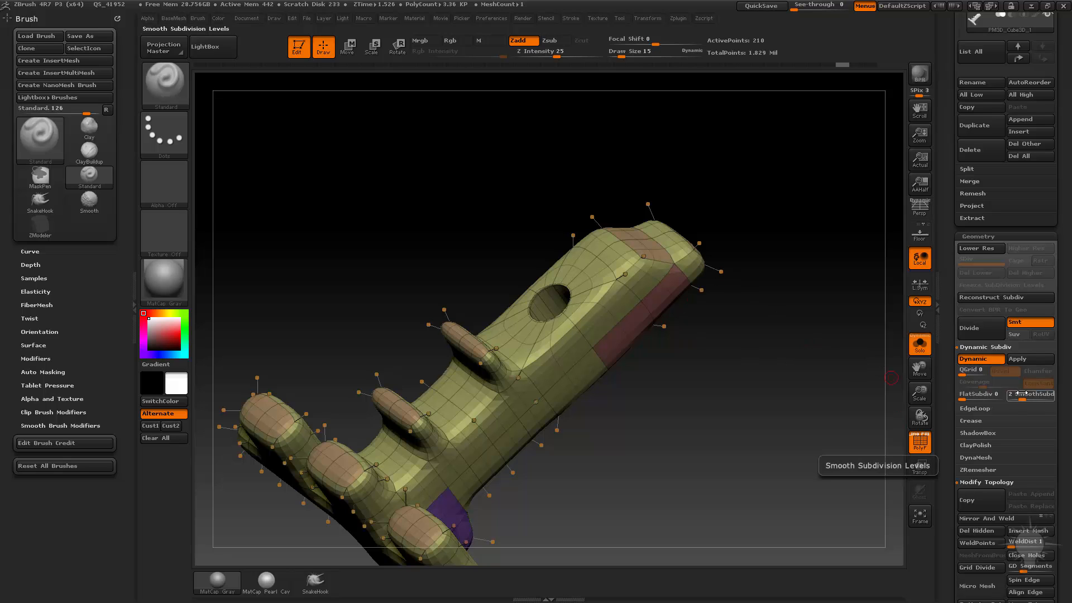
pyautogui.moveTo(1023, 393)
pyautogui.mouseDown()
pyautogui.moveTo(1010, 397)
pyautogui.moveTo(1021, 403)
pyautogui.mouseUp()
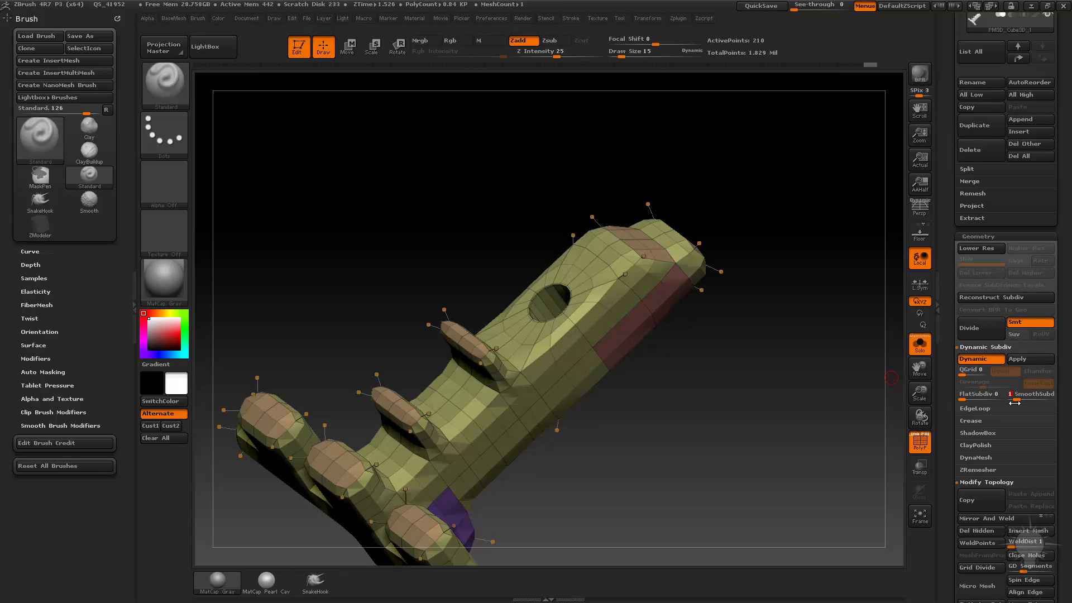
pyautogui.moveTo(1020, 396); pyautogui.dragTo(1025, 397)
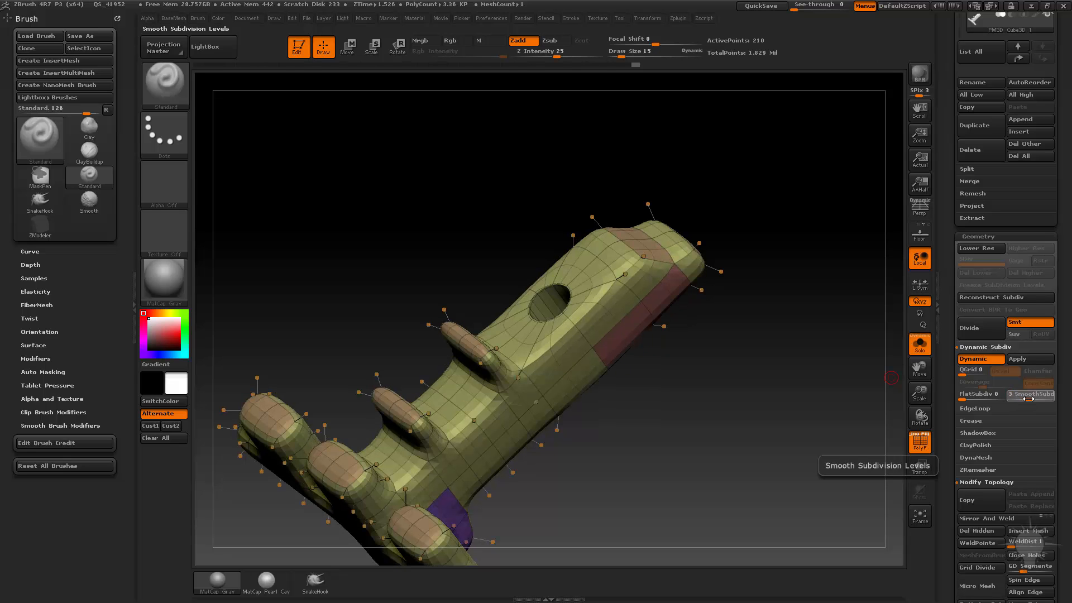
# Compare the low-poly base mesh with its Dynamic Subdiv preview by switching the preview off and on.
pyautogui.moveTo(860, 385); pyautogui.dragTo(887, 339)
pyautogui.click(981, 358)
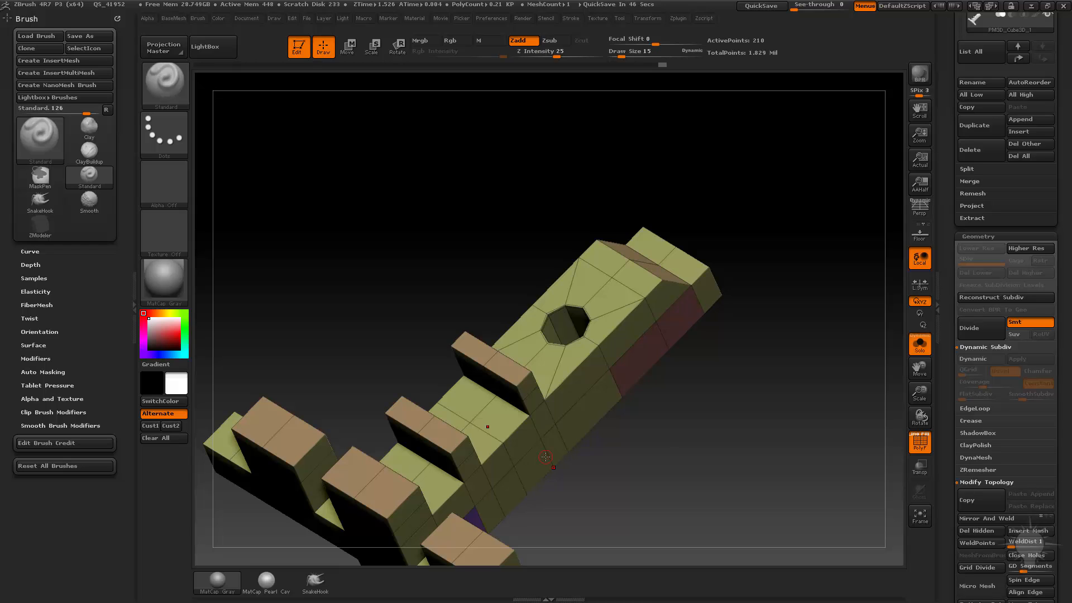
pyautogui.moveTo(690, 358); pyautogui.dragTo(703, 336)
pyautogui.moveTo(760, 367)
pyautogui.mouseDown()
pyautogui.moveTo(788, 378)
pyautogui.moveTo(621, 382)
pyautogui.moveTo(761, 382)
pyautogui.mouseUp()
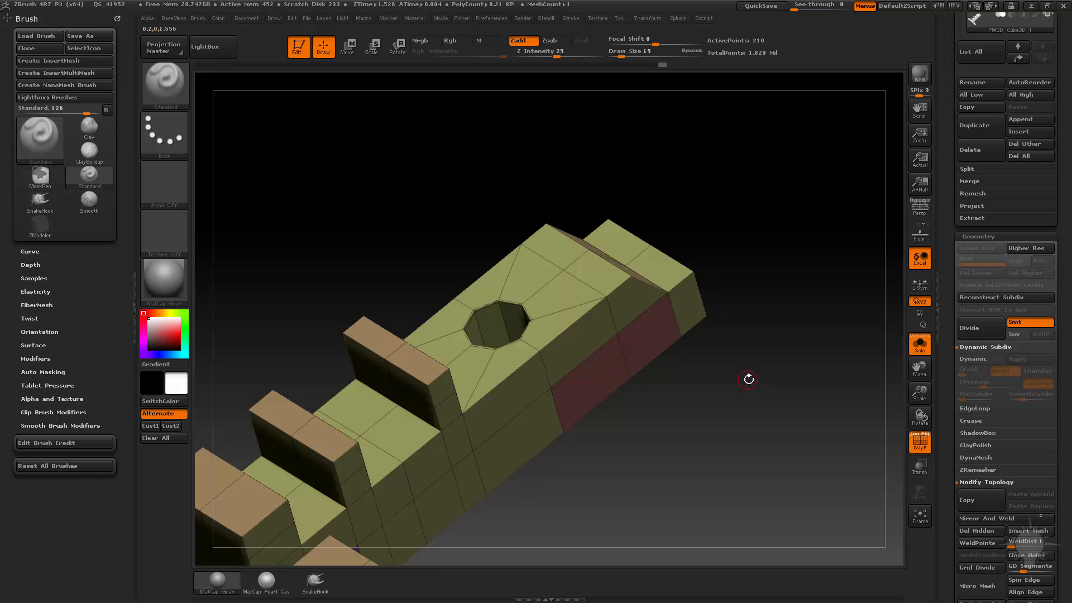
pyautogui.press('d')
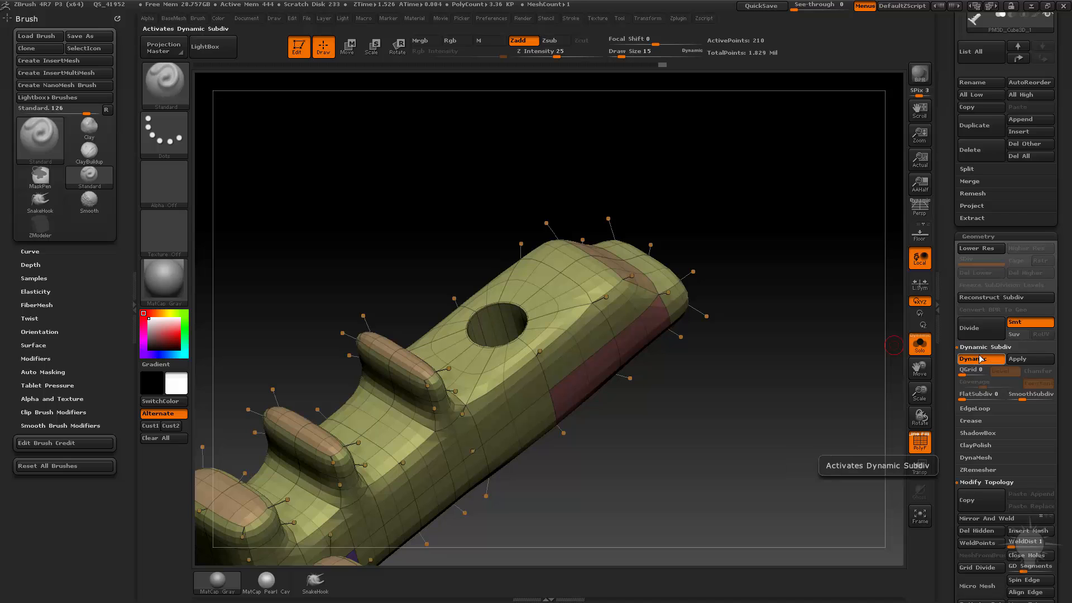
pyautogui.press('shift')
pyautogui.hotkey('shift', 'd')
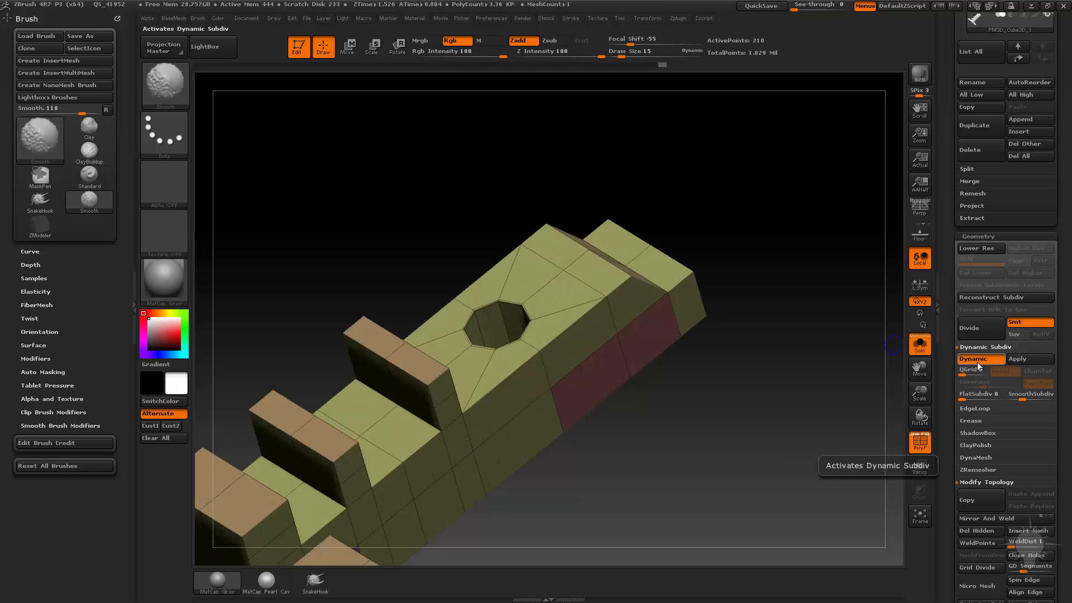
pyautogui.click(975, 363)
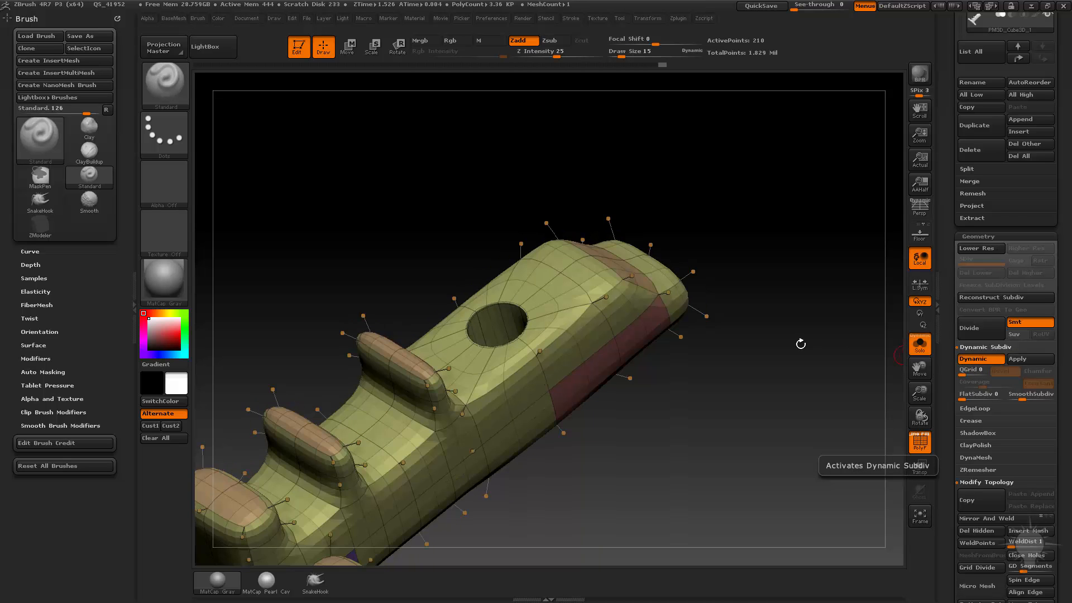
# Select the ZModeler brush for editing the mesh's polygons.
pyautogui.moveTo(725, 359); pyautogui.dragTo(792, 368)
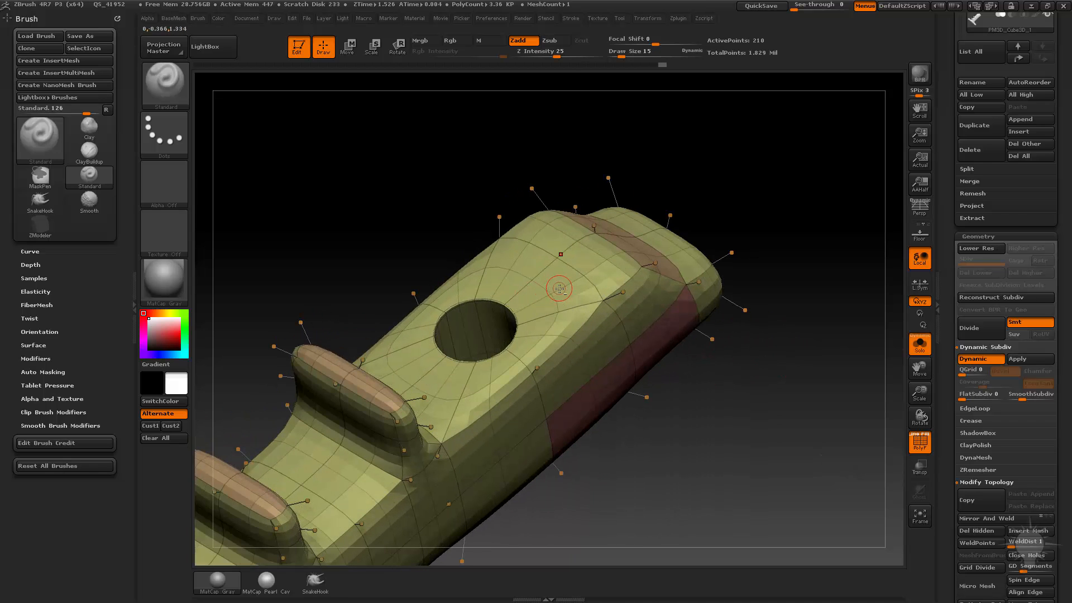
pyautogui.press('b')
pyautogui.press('z')
pyautogui.press('m')
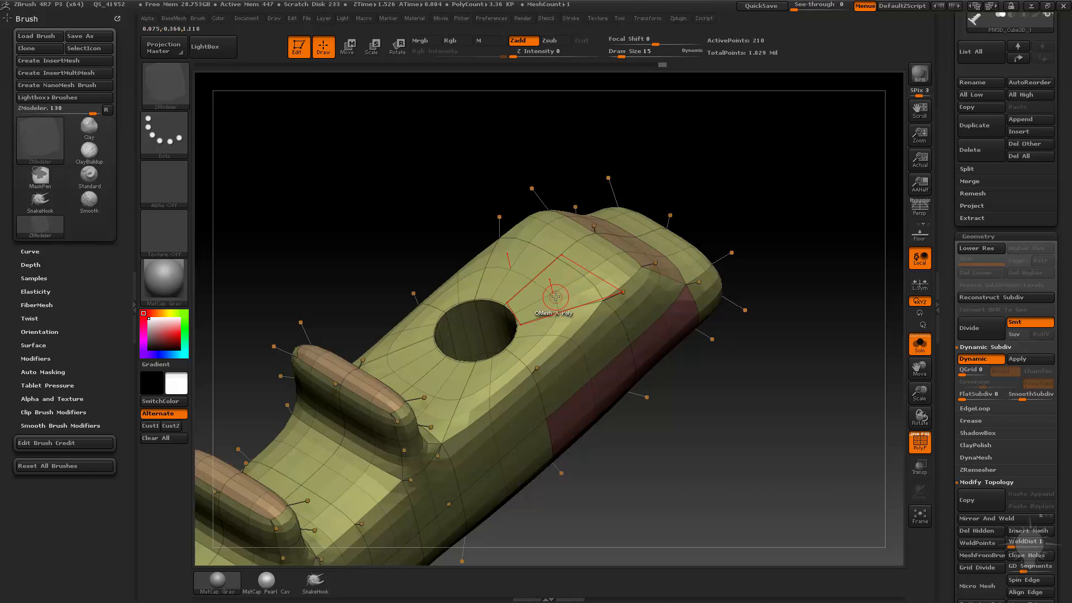
pyautogui.press('b')
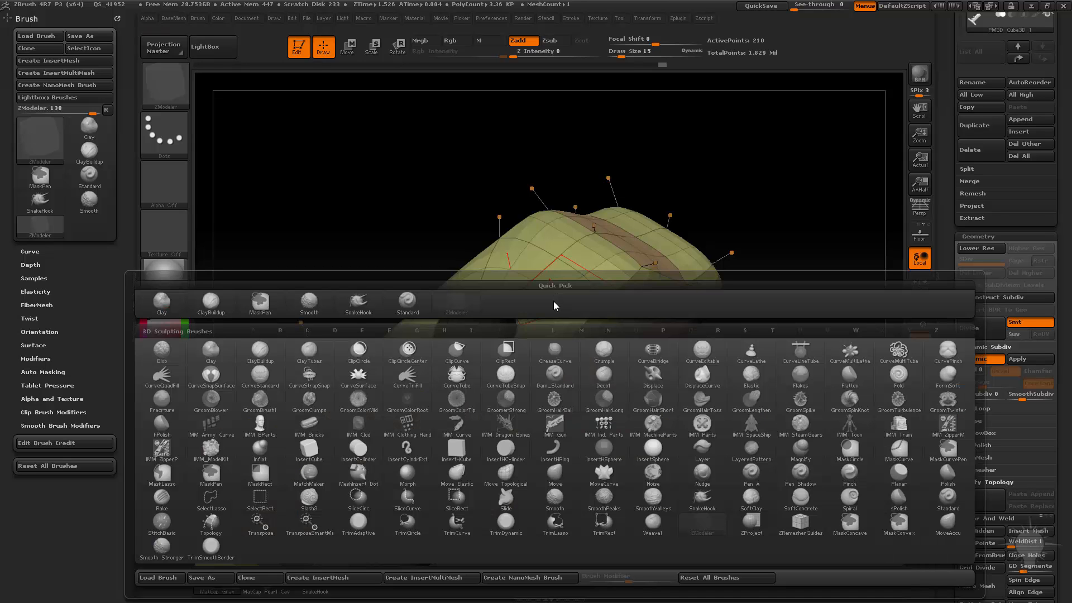
pyautogui.press('z')
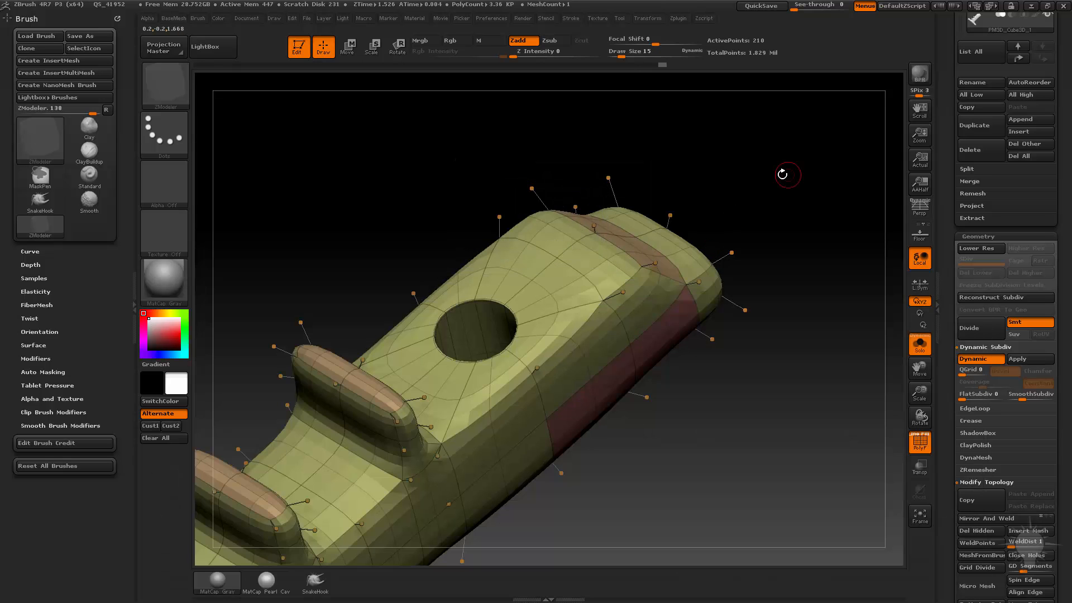
# Try to pull out the polygons on the upper face beside the hole with ZModeler, and undo the change.
pyautogui.moveTo(767, 200); pyautogui.dragTo(665, 242)
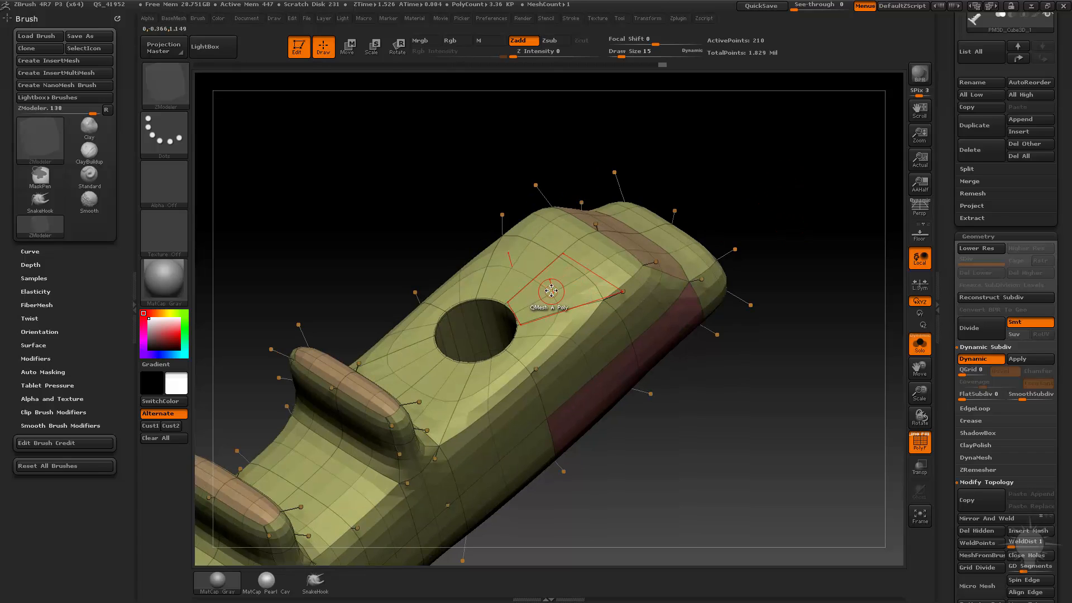
pyautogui.press('space')
pyautogui.click(518, 224)
pyautogui.moveTo(556, 291); pyautogui.dragTo(531, 239)
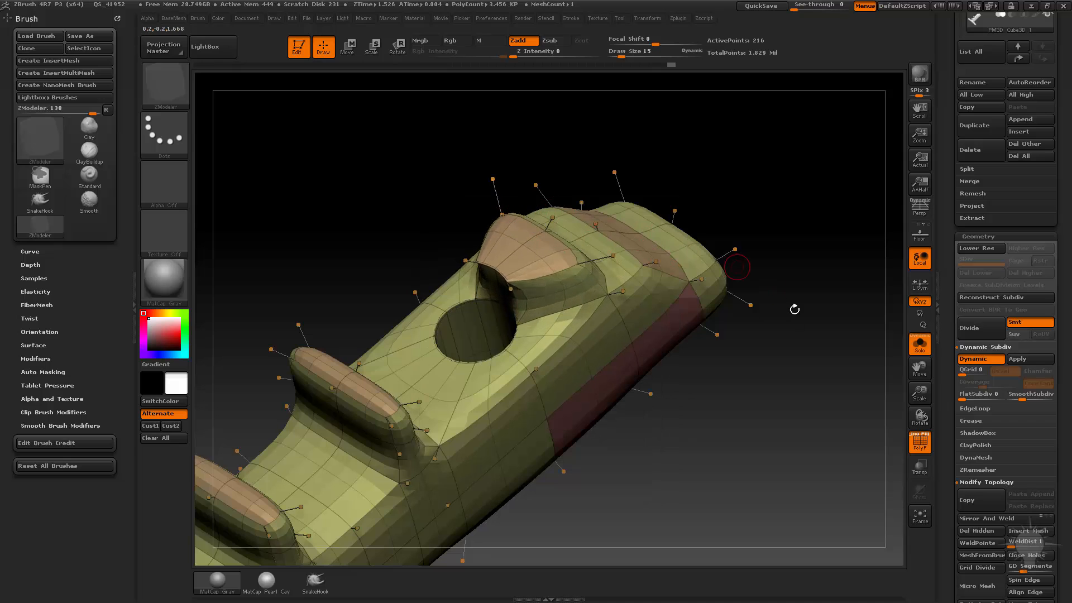
pyautogui.moveTo(785, 297); pyautogui.dragTo(789, 296)
pyautogui.hotkey('ctrl', 'z')
# Pull the side polygons near the hole outward on both sides with ZModeler to form two short arms.
pyautogui.moveTo(761, 348); pyautogui.dragTo(634, 385)
pyautogui.press('d')
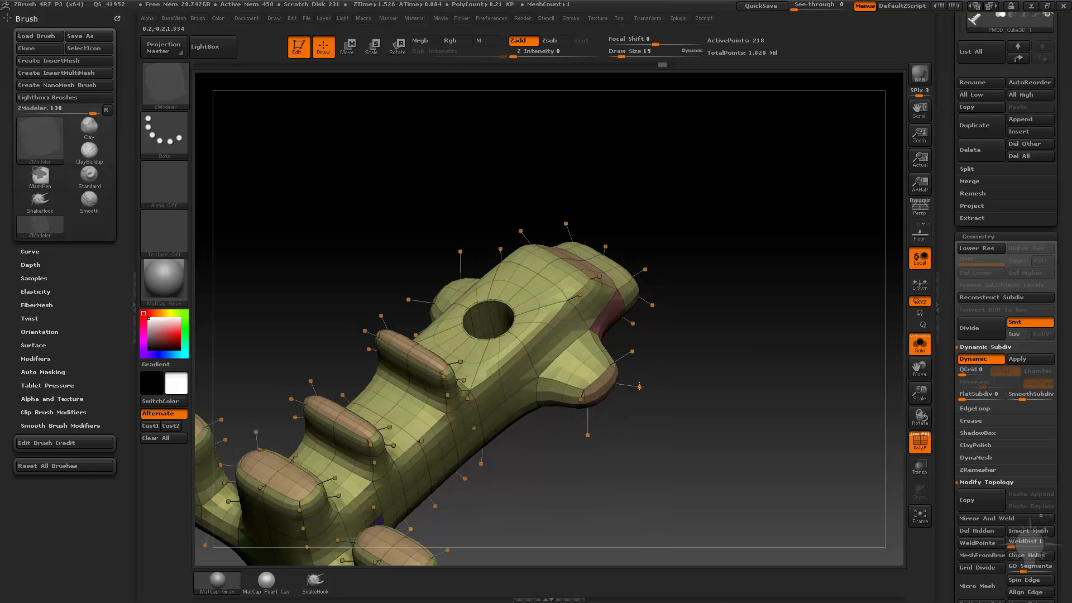
pyautogui.moveTo(728, 360); pyautogui.dragTo(686, 359)
# Try a very short second extrusion on the end faces of the side arms, and undo it.
pyautogui.click(585, 399)
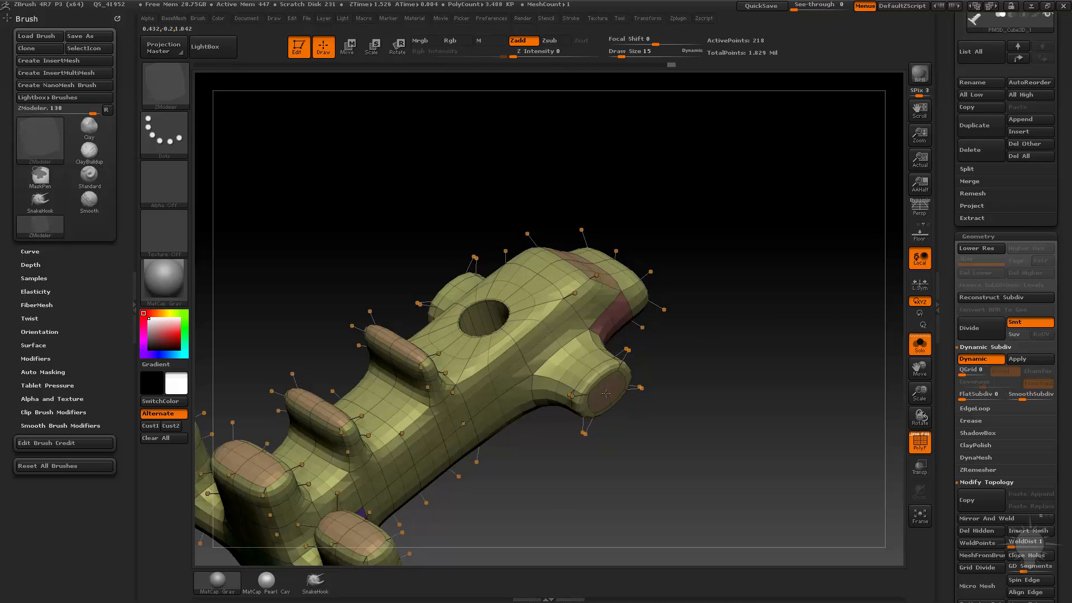
pyautogui.moveTo(600, 388)
pyautogui.mouseDown()
pyautogui.moveTo(611, 395)
pyautogui.moveTo(602, 389)
pyautogui.mouseUp()
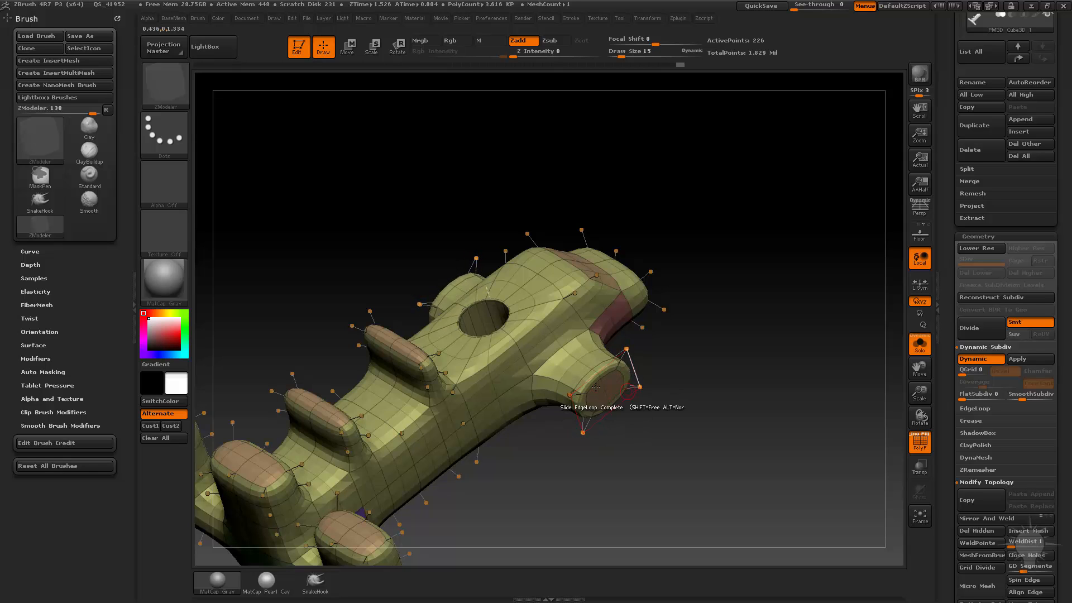
pyautogui.moveTo(722, 373); pyautogui.dragTo(703, 373)
pyautogui.hotkey('ctrl', 'z')
# Extrude the side arms' end faces farther outward, and inspect the unsmoothed base mesh up close.
pyautogui.moveTo(604, 389); pyautogui.dragTo(672, 421)
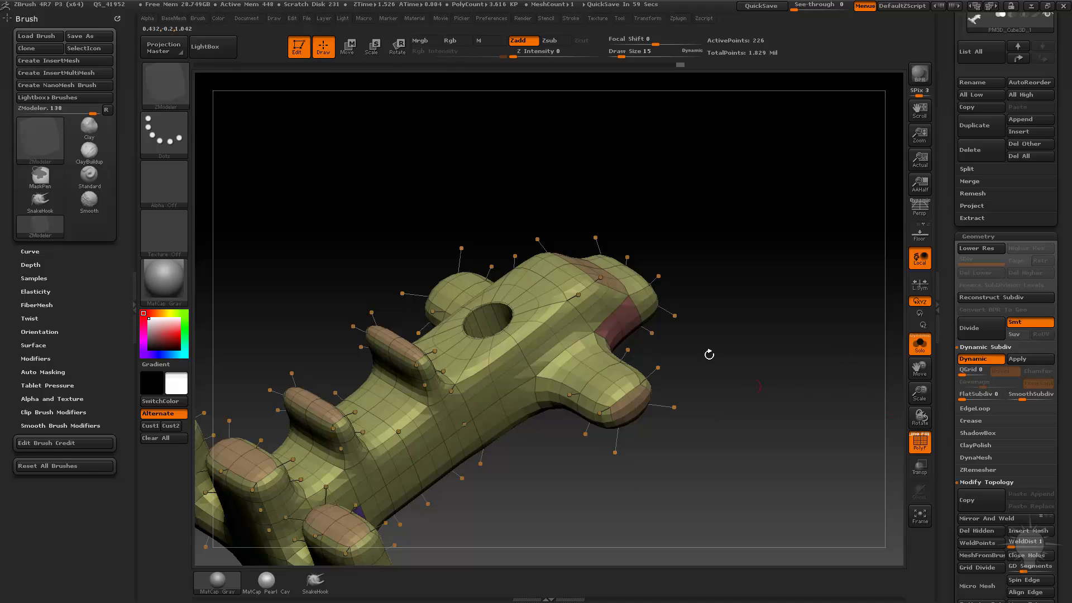
pyautogui.hotkey('shift', 'd')
pyautogui.moveTo(732, 328)
pyautogui.keyDown('alt'); pyautogui.mouseDown()
pyautogui.moveTo(801, 364)
pyautogui.moveTo(747, 326)
pyautogui.moveTo(713, 265)
pyautogui.moveTo(737, 310)
pyautogui.mouseUp(); pyautogui.keyUp('alt')
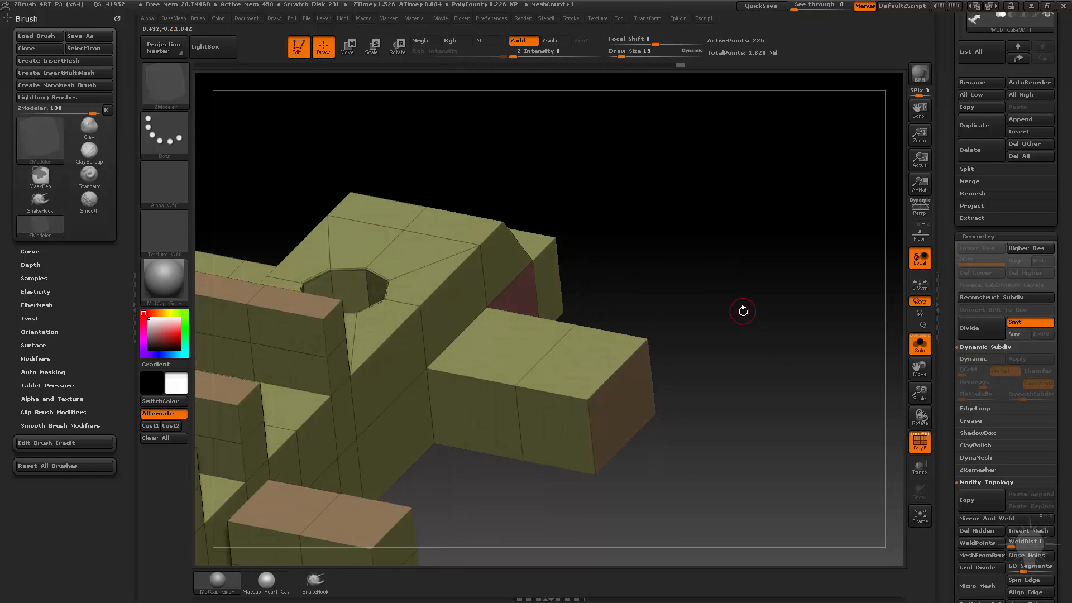
# Turn the Dynamic Subdiv preview back on and set the SmoothSubdiv level to 3.
pyautogui.press('d')
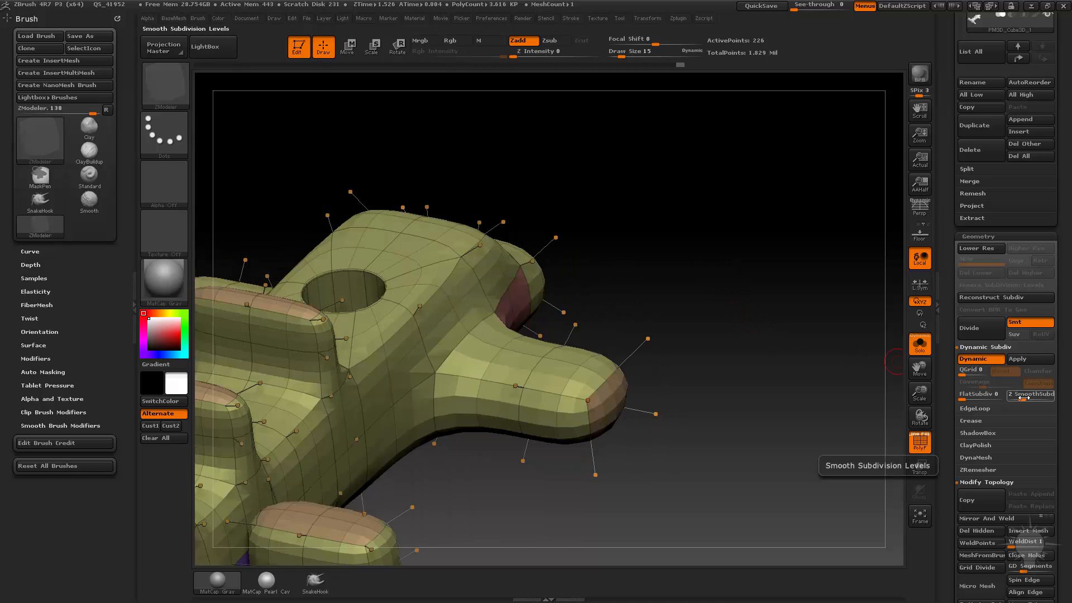
pyautogui.moveTo(1023, 397); pyautogui.dragTo(1029, 397)
pyautogui.moveTo(737, 330); pyautogui.dragTo(698, 296)
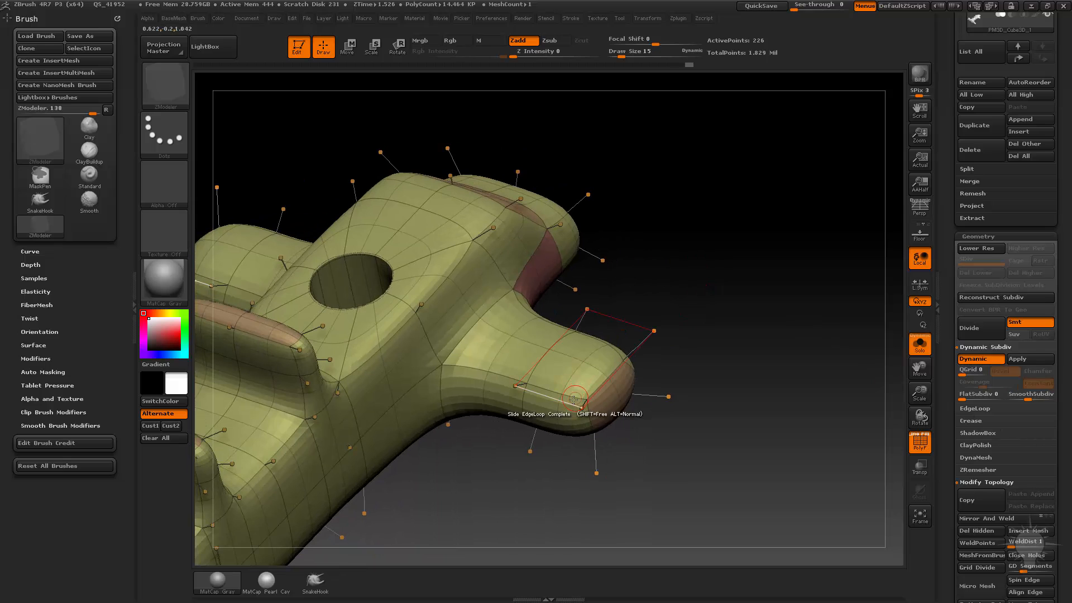
# Compare the side arm's unsmoothed base mesh with its Dynamic Subdiv preview, and set the SmoothSubdiv level to 1.
pyautogui.hotkey('shift', 'd')
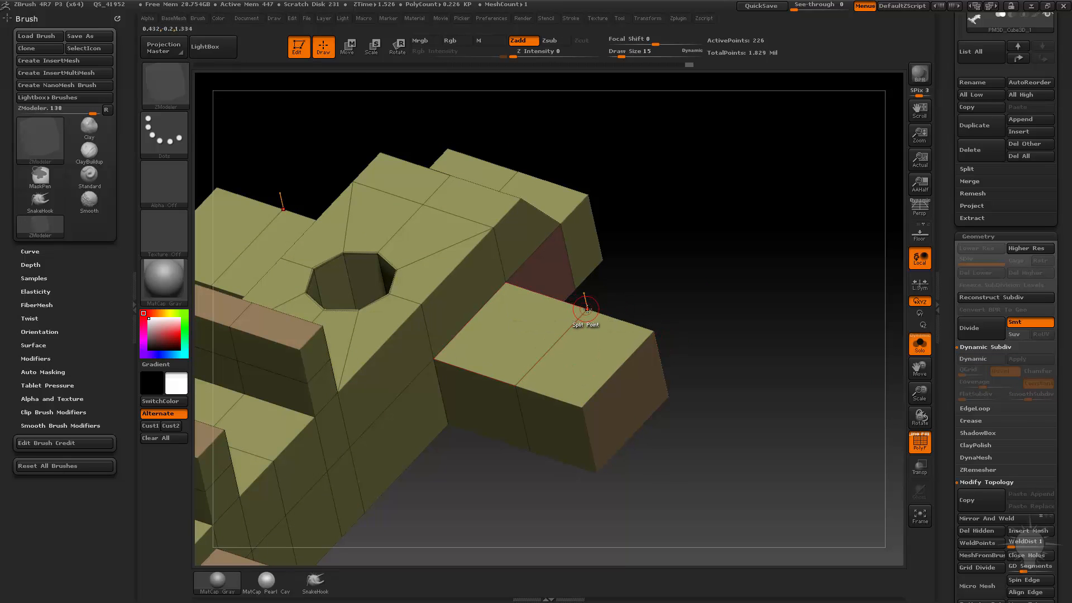
pyautogui.moveTo(692, 330); pyautogui.dragTo(558, 335)
pyautogui.moveTo(619, 424); pyautogui.dragTo(617, 328)
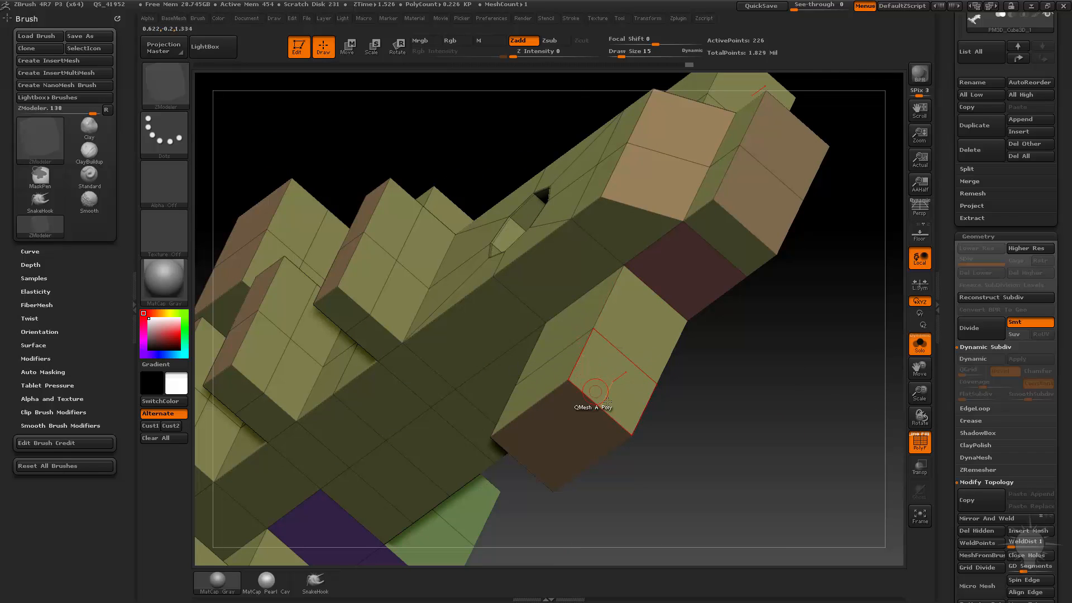
pyautogui.press('d')
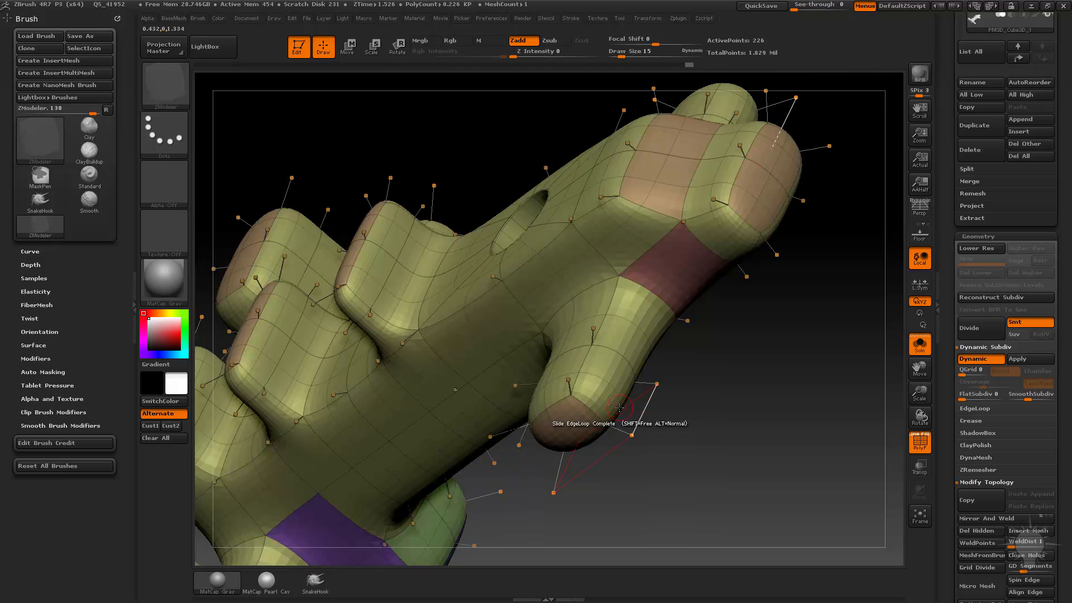
pyautogui.click(1014, 400)
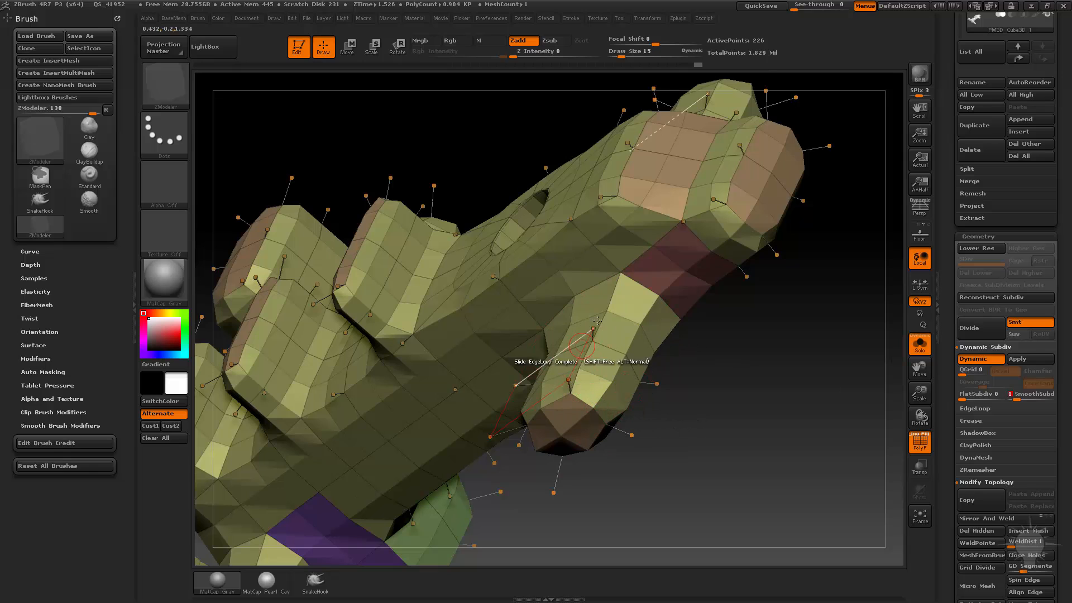
pyautogui.hotkey('shift', 'd')
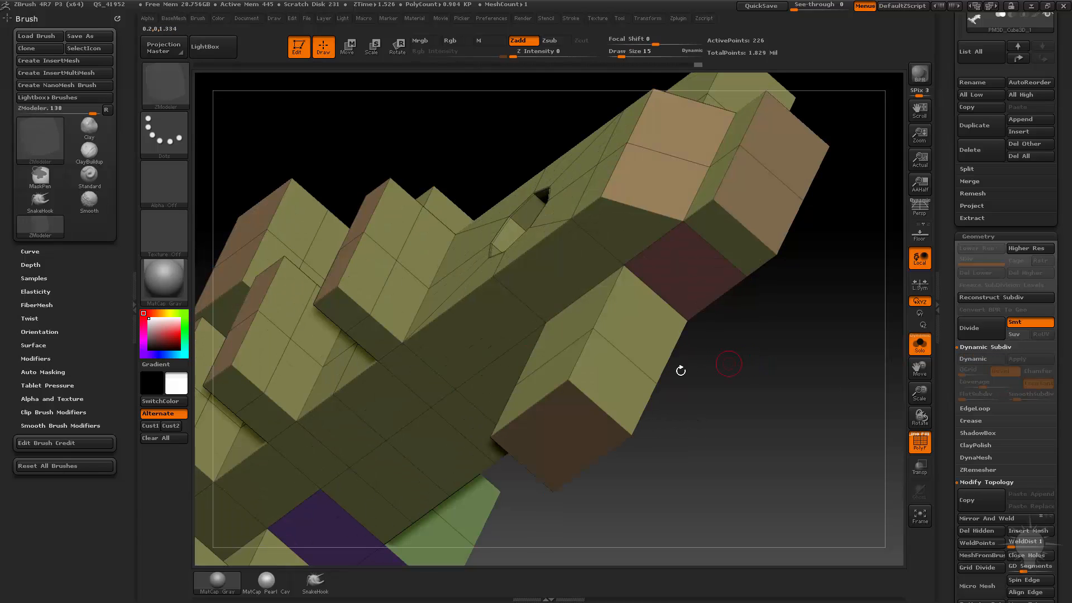
# Set the ZModeler edge action to Insert with Single EdgeLoop as the target.
pyautogui.press('space')
pyautogui.click(582, 310)
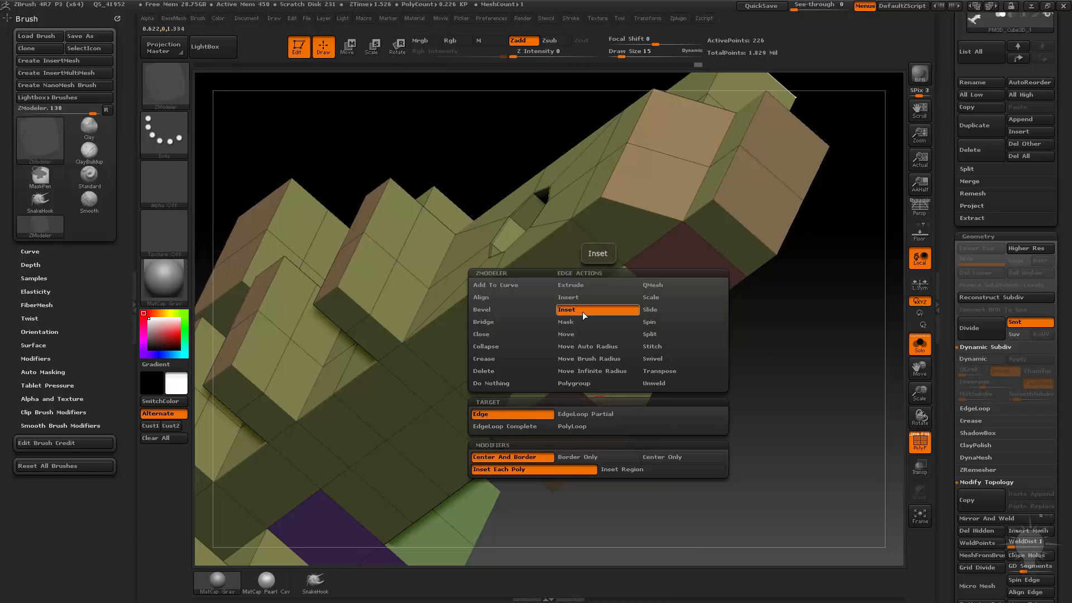
pyautogui.click(584, 298)
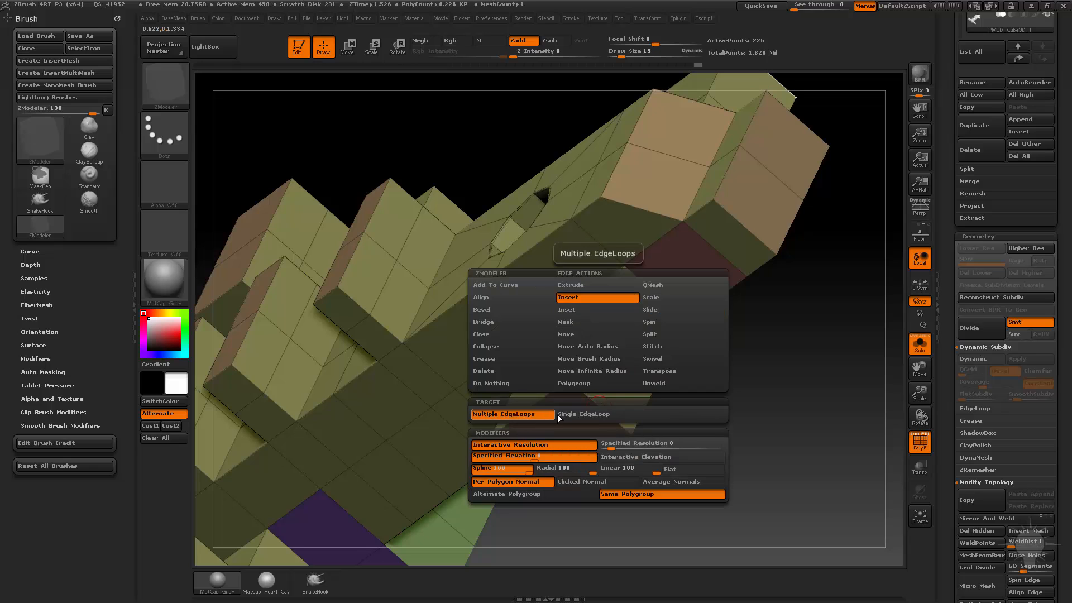
pyautogui.click(575, 414)
# Try inserting an edge loop lengthwise along the side arm with the preview off and on, undoing each attempt.
pyautogui.click(602, 409)
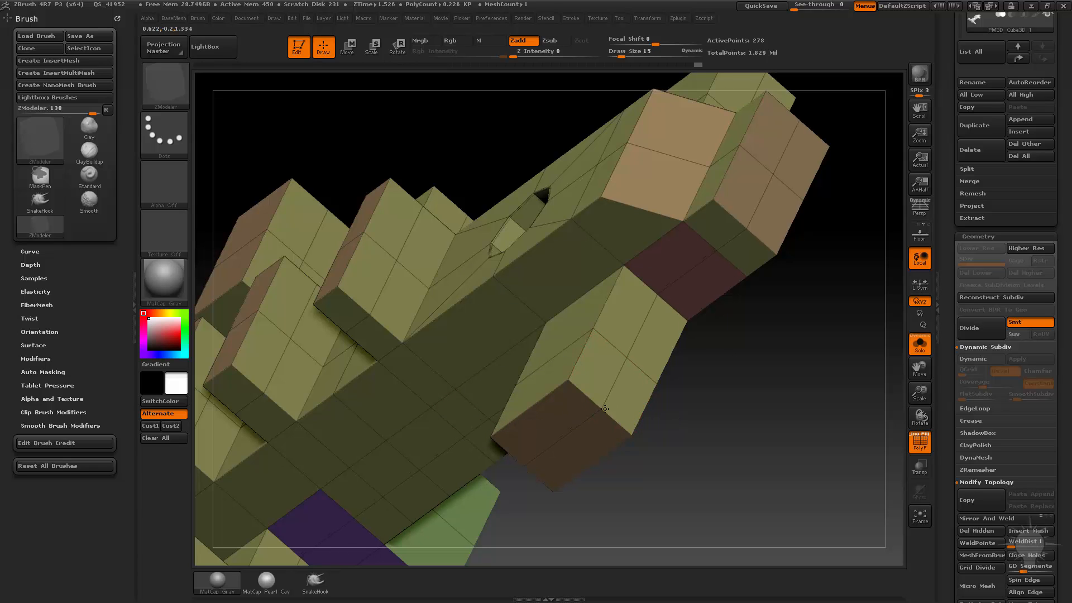
pyautogui.press('d')
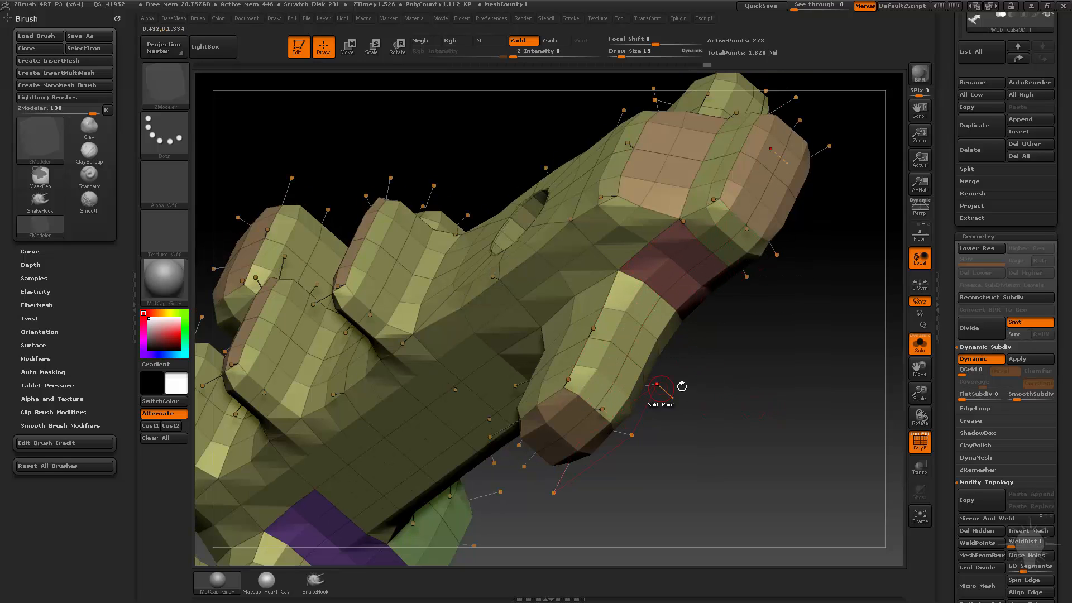
pyautogui.hotkey('ctrl', 'z')
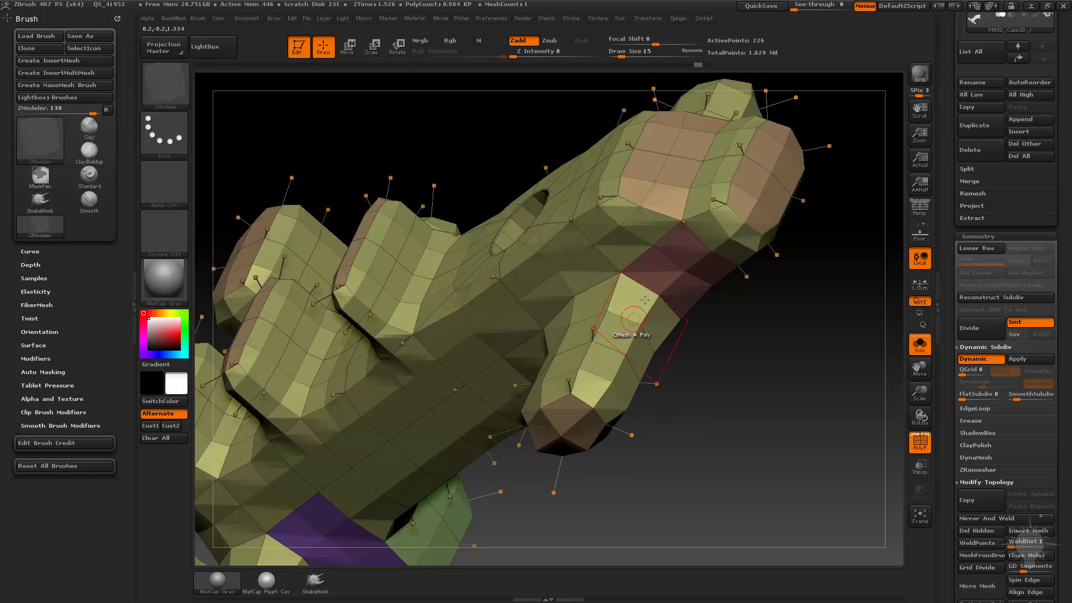
pyautogui.click(692, 253)
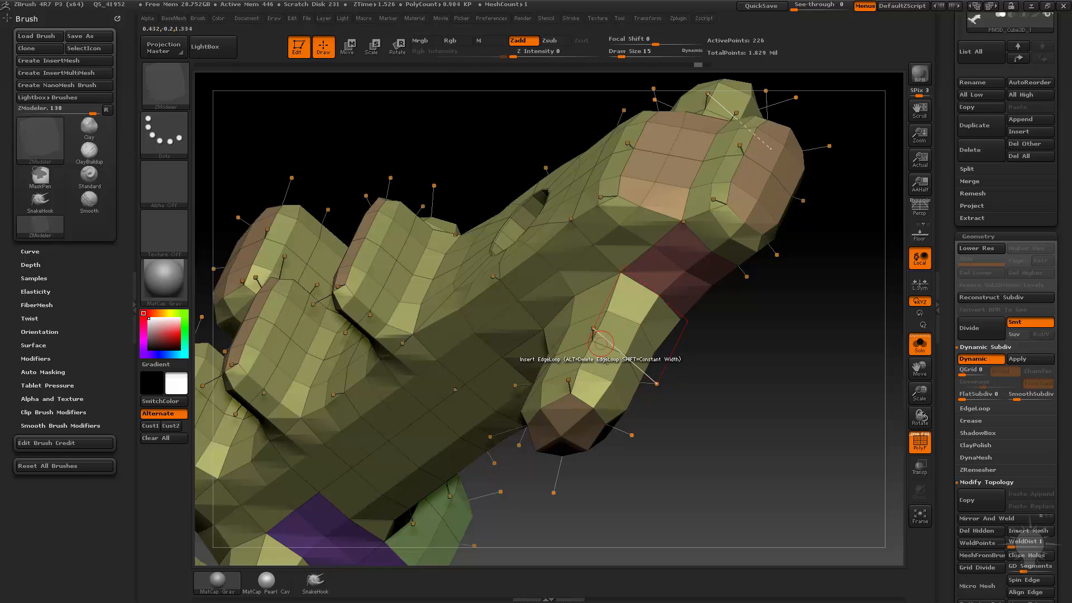
pyautogui.click(600, 407)
pyautogui.moveTo(599, 407)
pyautogui.mouseDown()
pyautogui.moveTo(607, 414)
pyautogui.moveTo(596, 402)
pyautogui.mouseUp()
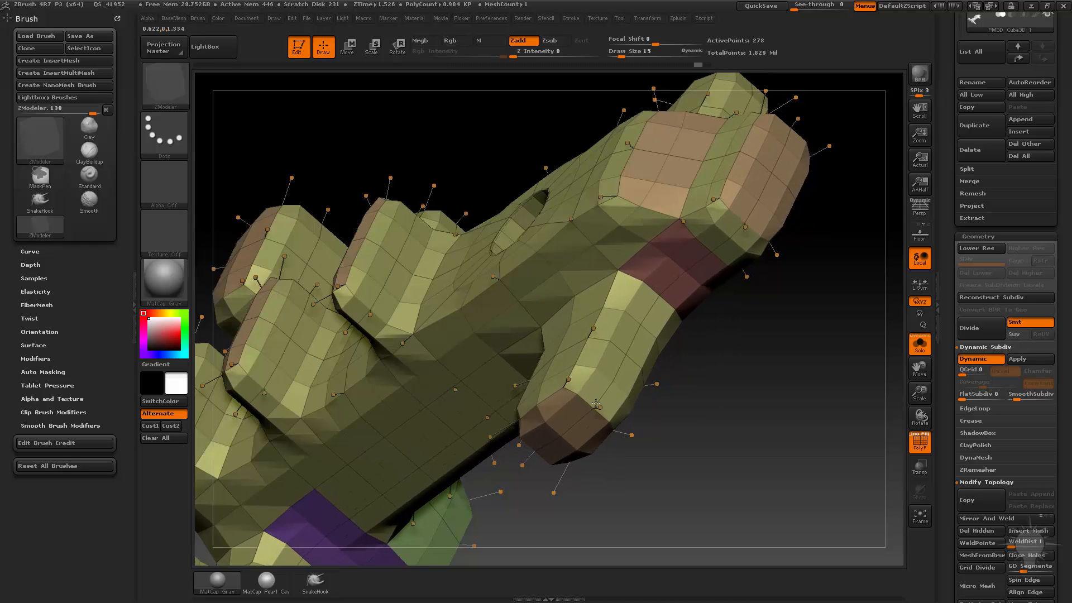
pyautogui.click(585, 395)
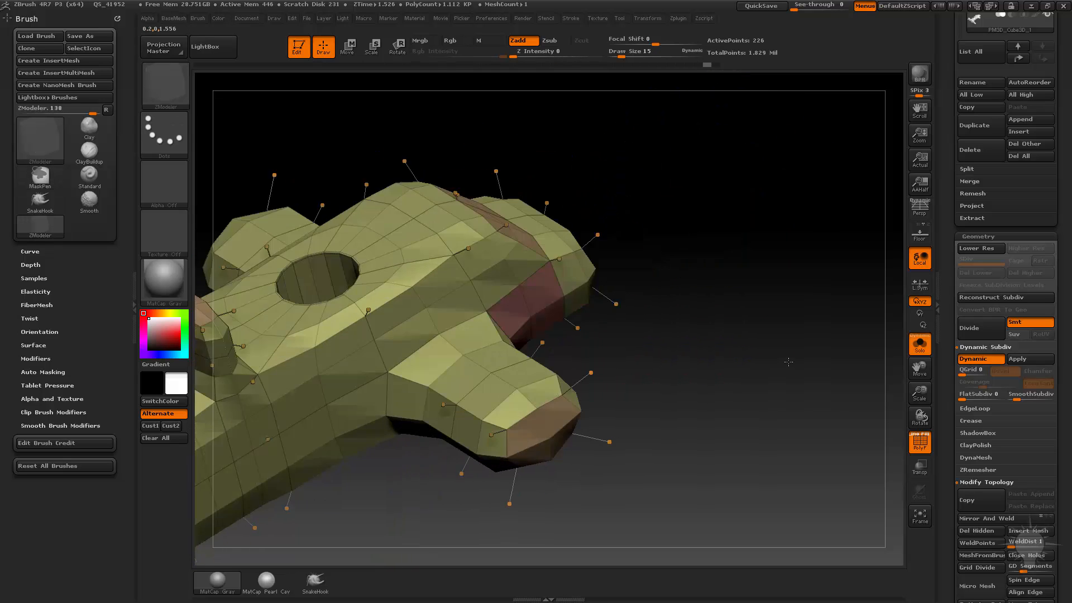
# Insert an edge loop around the side arm close to its end on the unsmoothed mesh, check it smoothed, and undo it.
pyautogui.moveTo(788, 361); pyautogui.dragTo(746, 367)
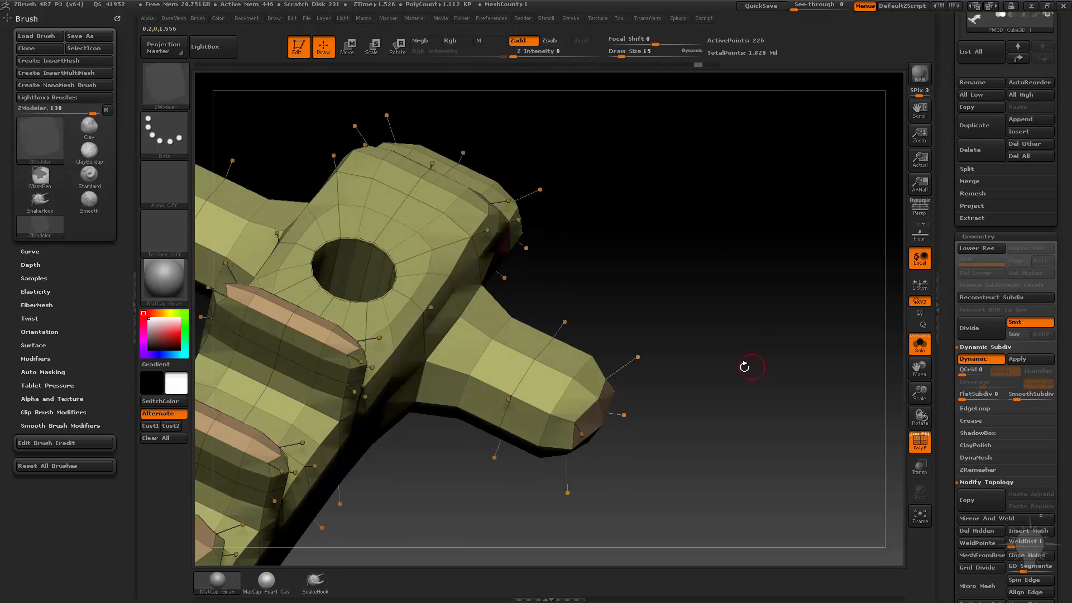
pyautogui.hotkey('shift', 'd')
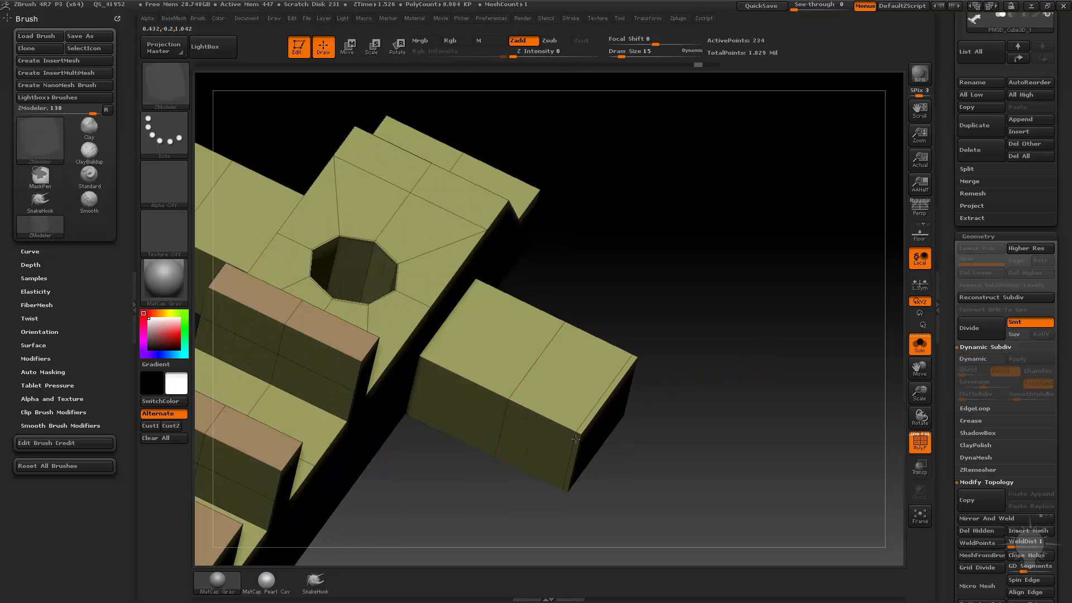
pyautogui.press('d')
pyautogui.moveTo(742, 376); pyautogui.dragTo(665, 381)
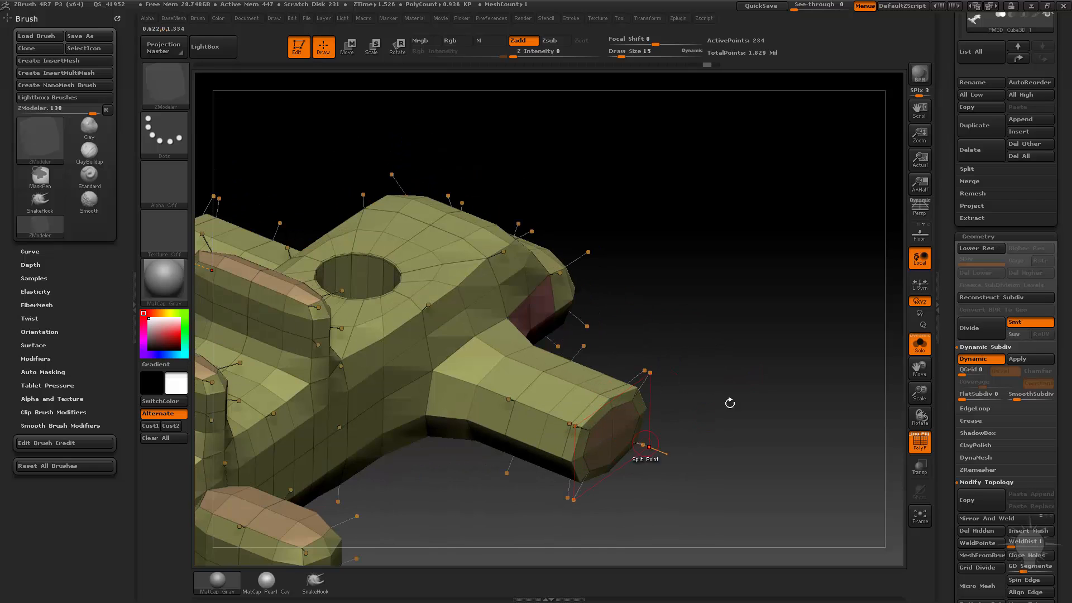
pyautogui.hotkey('ctrl', 'z')
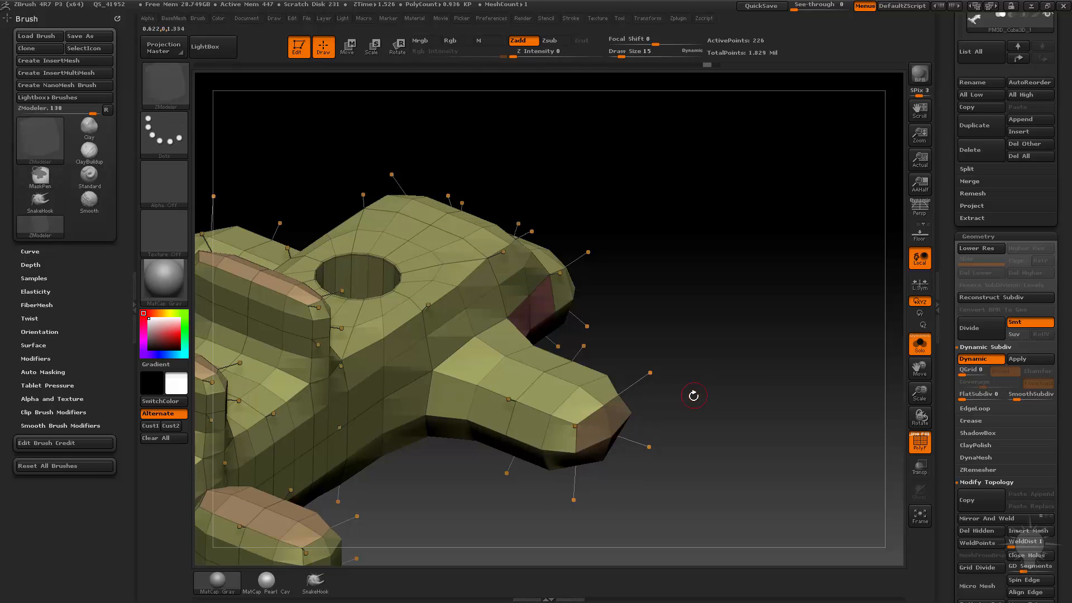
# Try two edge loops around the side arm's end with the Dynamic Subdiv preview active, and undo both.
pyautogui.click(549, 413)
pyautogui.moveTo(528, 407); pyautogui.dragTo(545, 420)
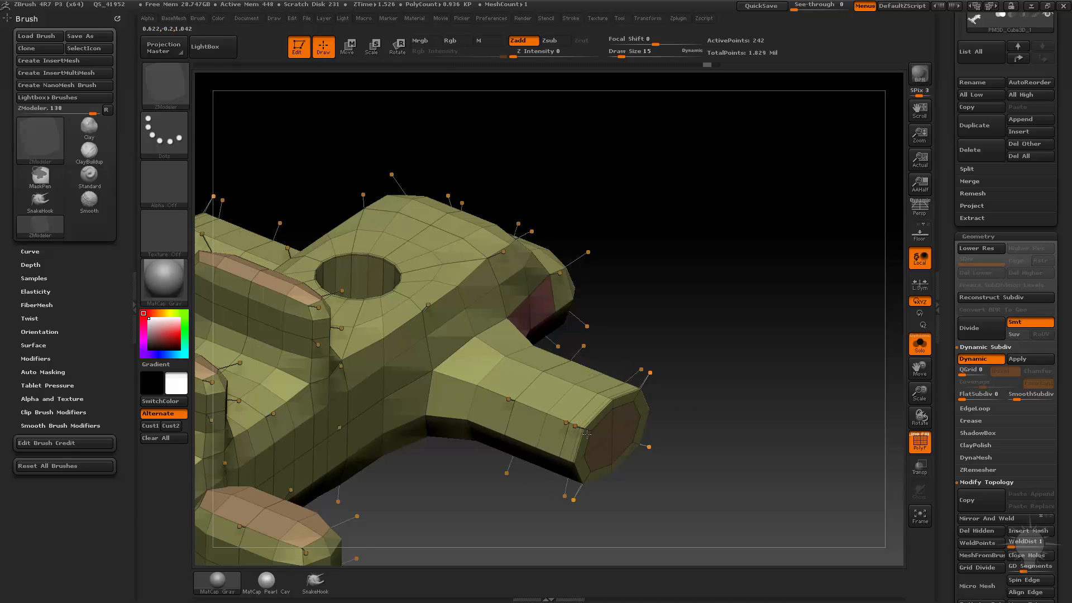
pyautogui.moveTo(723, 390)
pyautogui.mouseDown()
pyautogui.moveTo(744, 366)
pyautogui.moveTo(731, 380)
pyautogui.mouseUp()
pyautogui.hotkey('ctrl', 'z')
pyautogui.hotkey('ctrl', 'z')
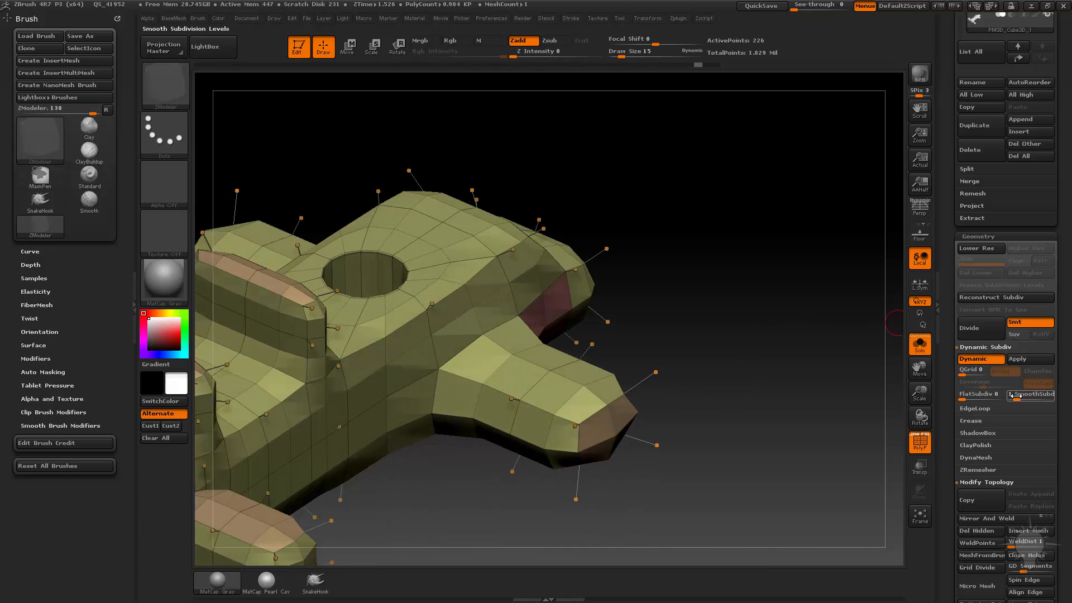
# Set the SmoothSubdiv level to 3, try one edge loop near the side arm's tip, and undo it.
pyautogui.click(1033, 394)
pyautogui.moveTo(653, 361); pyautogui.dragTo(729, 332)
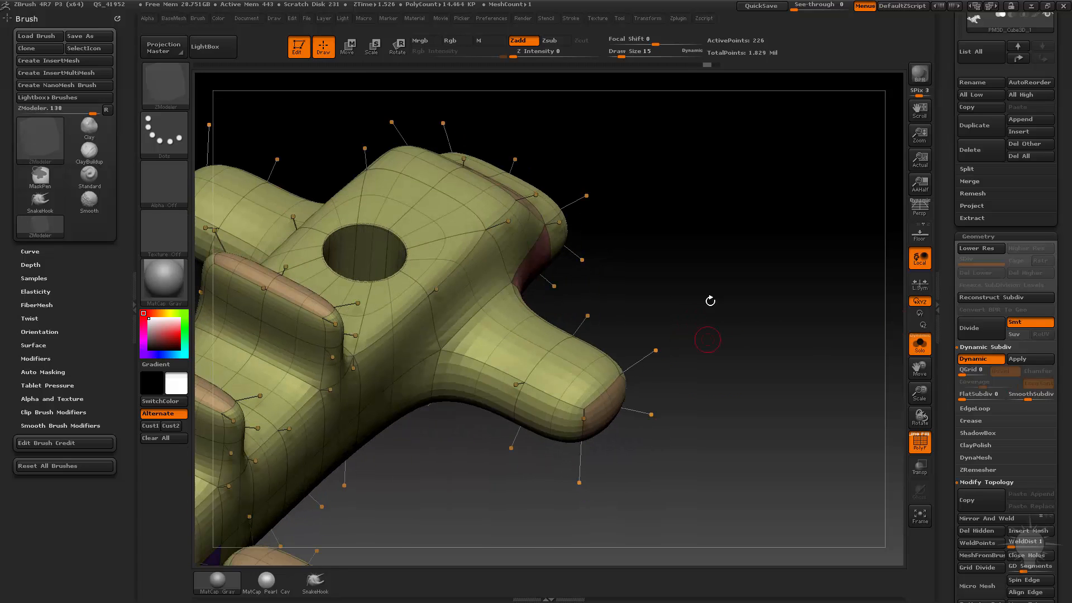
pyautogui.moveTo(559, 397); pyautogui.dragTo(590, 417)
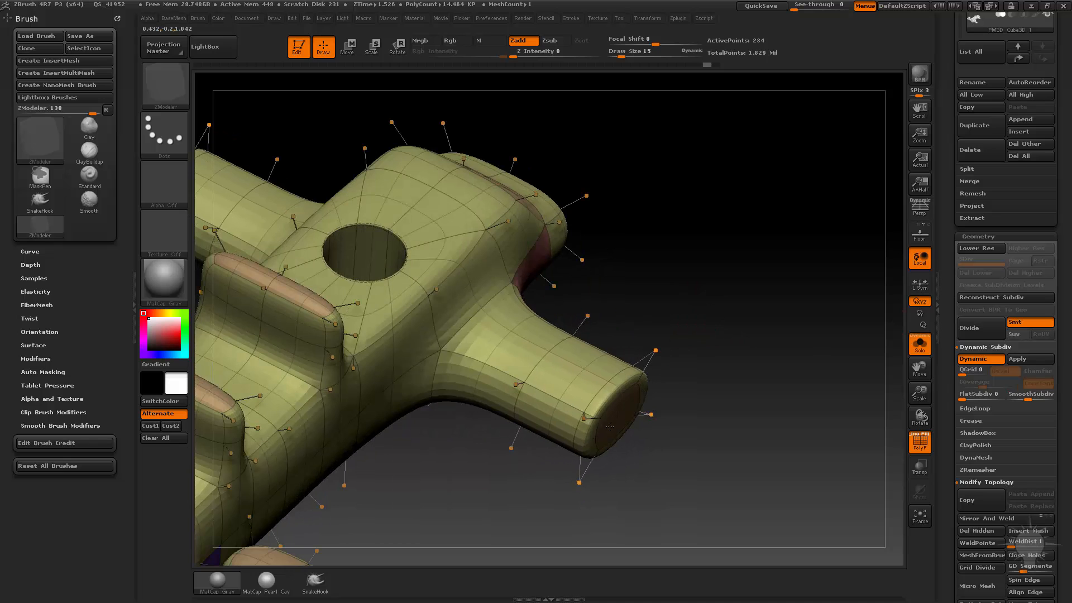
pyautogui.hotkey('ctrl', 'z')
# Insert two lengthwise edge loops along the side arm, close to the upper and lower edges of its end face.
pyautogui.moveTo(782, 340); pyautogui.dragTo(676, 418)
pyautogui.click(545, 433)
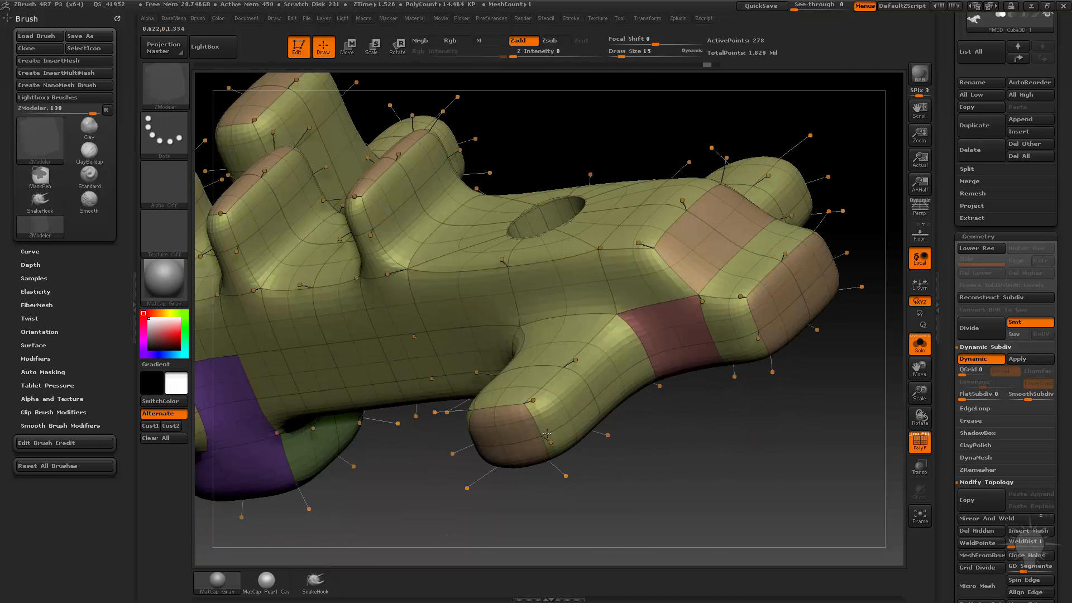
pyautogui.moveTo(544, 428); pyautogui.dragTo(527, 381)
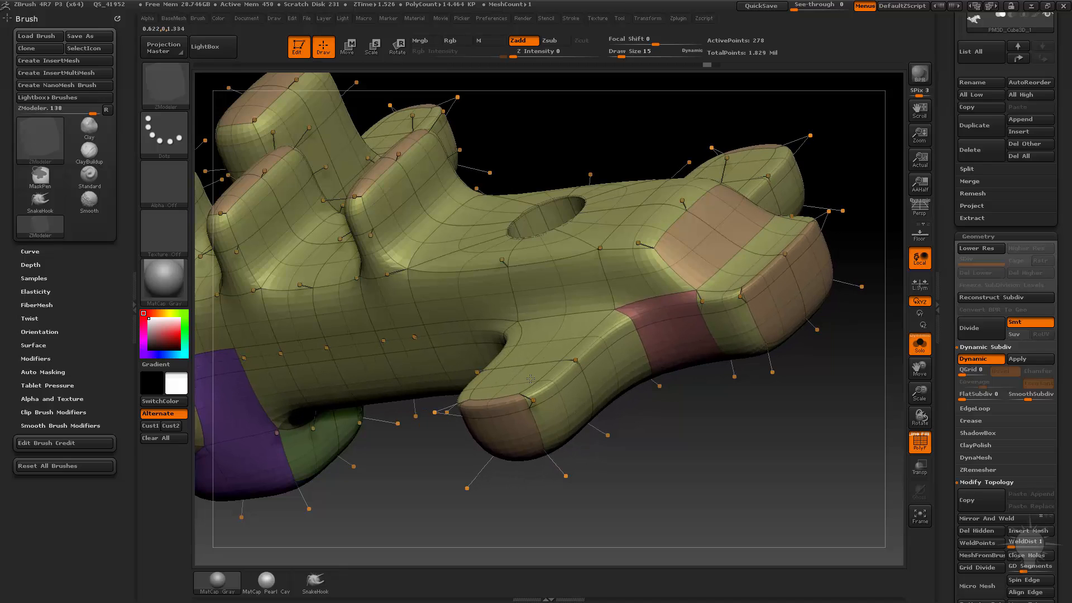
pyautogui.moveTo(545, 424); pyautogui.dragTo(566, 479)
pyautogui.hotkey('ctrl', 'z')
pyautogui.moveTo(631, 476); pyautogui.dragTo(667, 484)
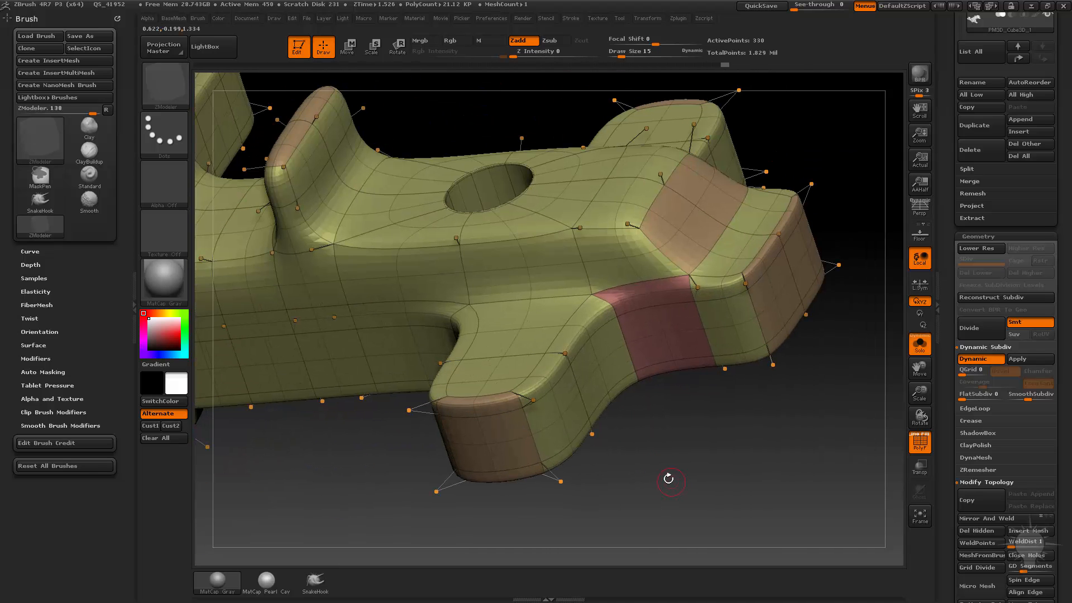
# Try splitting the point beside the hole on the body's upper surface into a round patch, and undo it.
pyautogui.moveTo(832, 156); pyautogui.dragTo(546, 239)
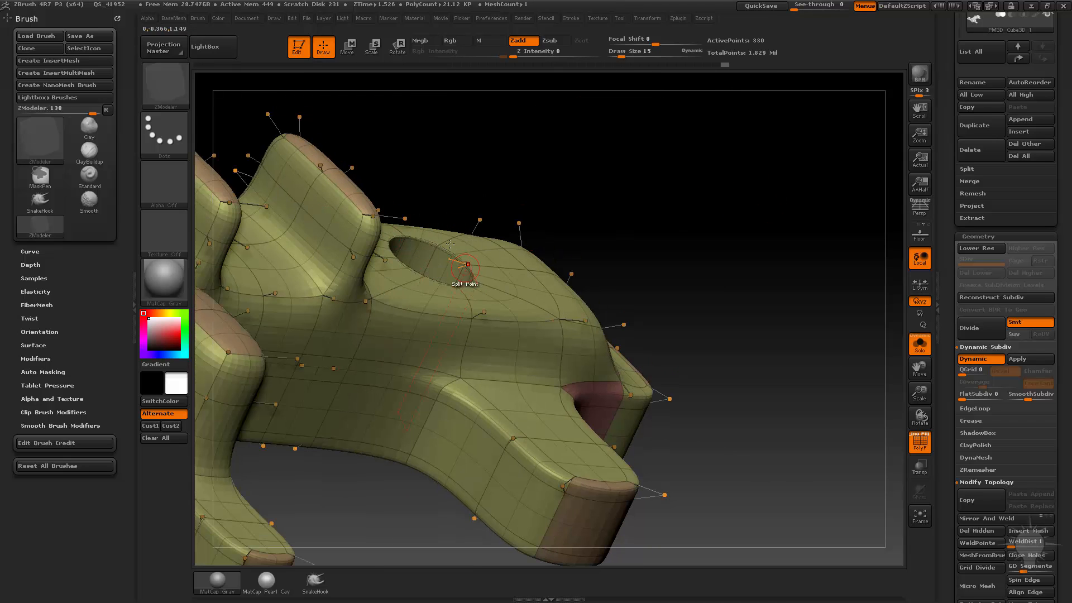
pyautogui.moveTo(765, 232); pyautogui.dragTo(549, 214)
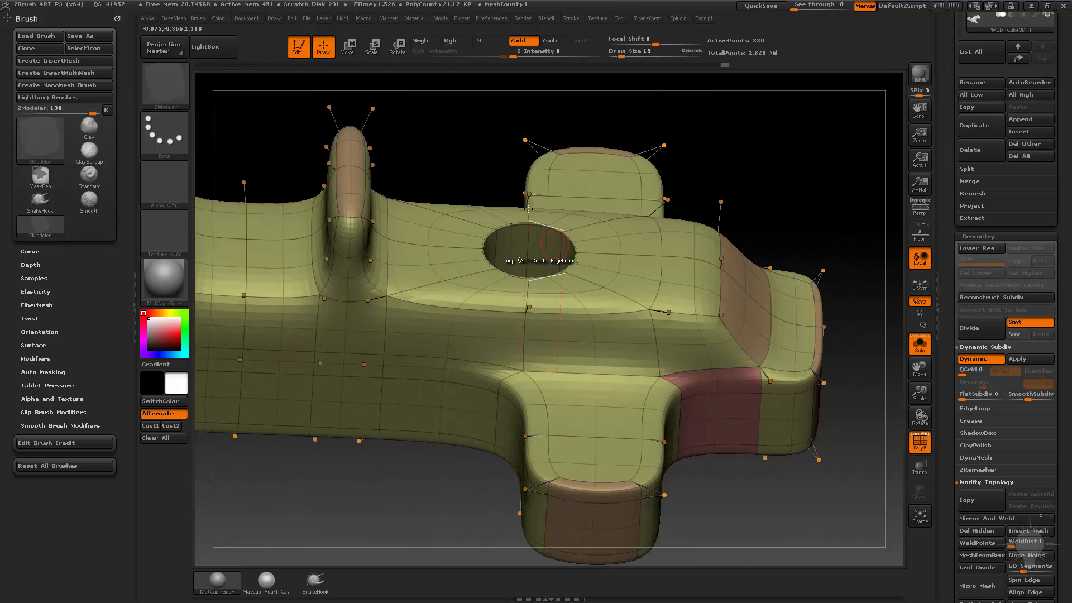
pyautogui.moveTo(826, 165); pyautogui.dragTo(617, 311)
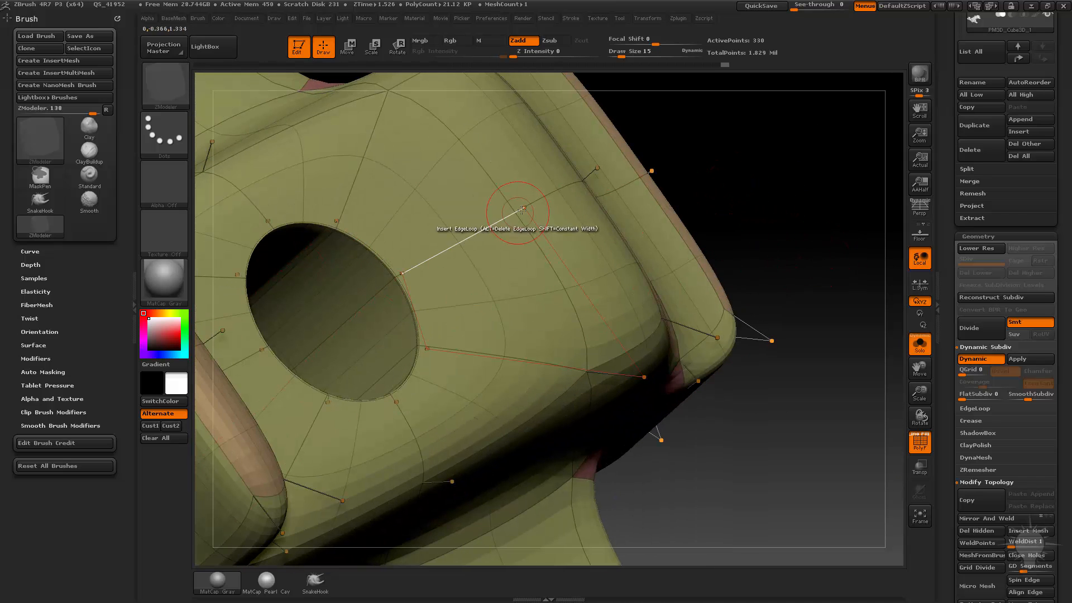
pyautogui.moveTo(525, 207); pyautogui.dragTo(549, 162)
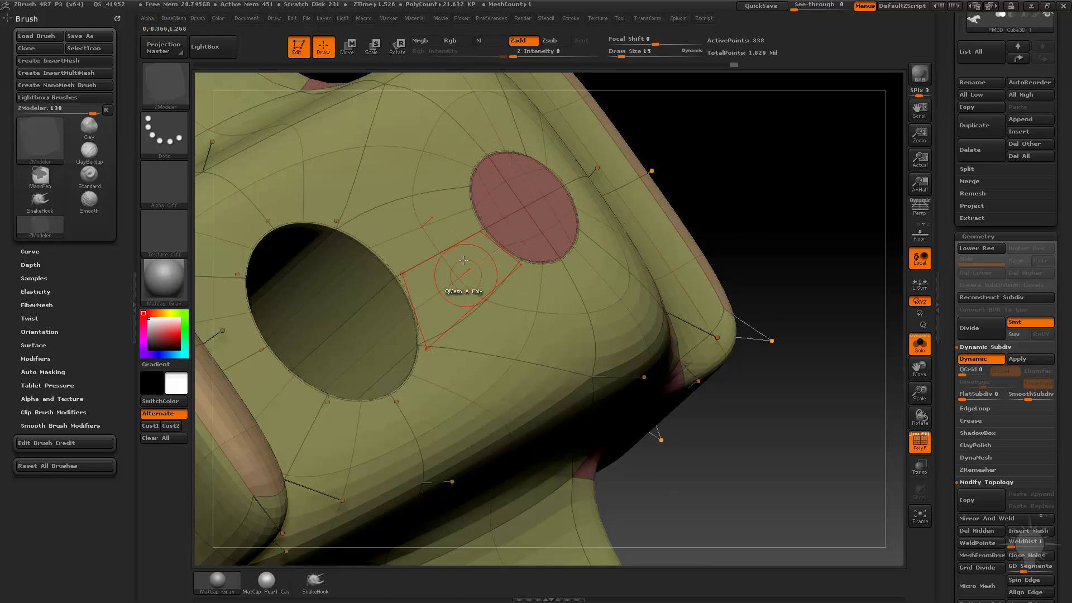
pyautogui.hotkey('ctrl', 'z')
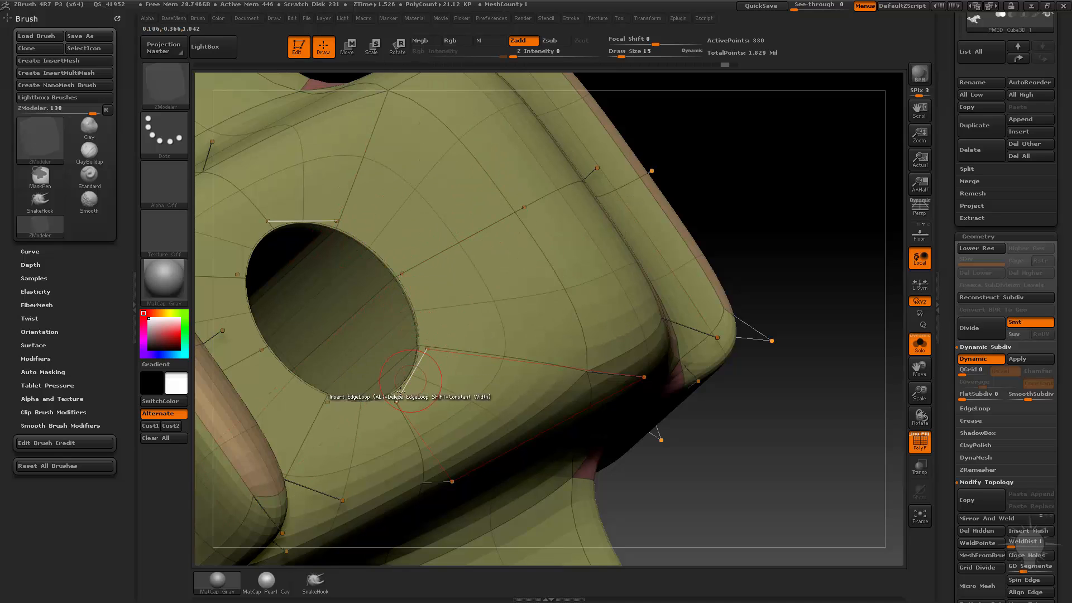
# Inspect the side arm's base mesh unsmoothed, undo its lengthwise edge loops, and restore the Dynamic Subdiv preview.
pyautogui.keyDown('alt'); pyautogui.moveTo(713, 194); pyautogui.dragTo(864, 432); pyautogui.keyUp('alt')
pyautogui.moveTo(764, 406); pyautogui.dragTo(870, 458)
pyautogui.hotkey('shift', 'd')
pyautogui.moveTo(735, 386); pyautogui.dragTo(571, 287)
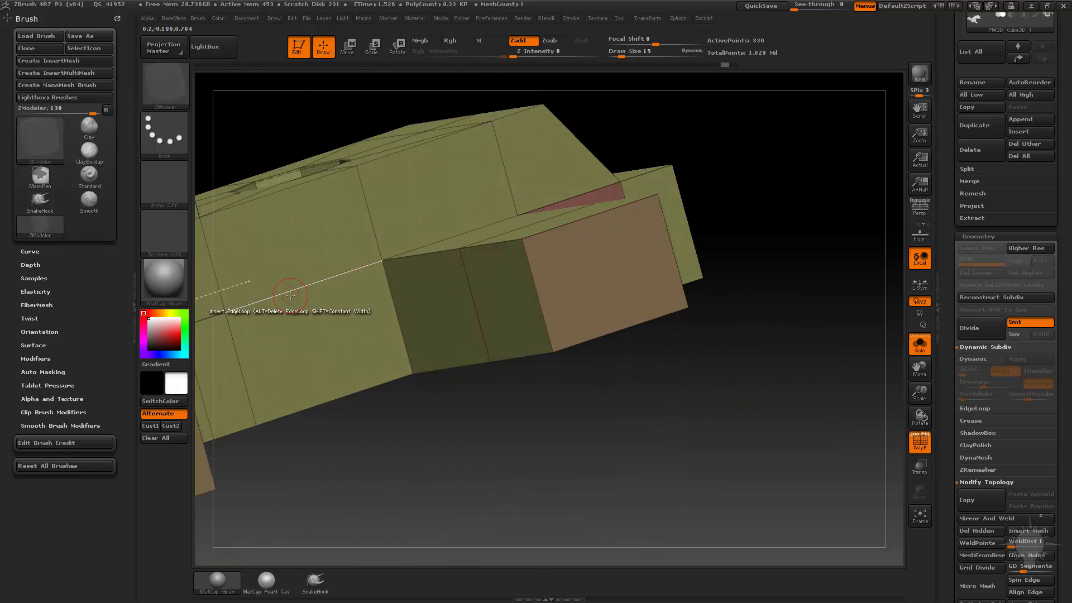
pyautogui.keyDown('alt'); pyautogui.moveTo(872, 317); pyautogui.dragTo(772, 360); pyautogui.keyUp('alt')
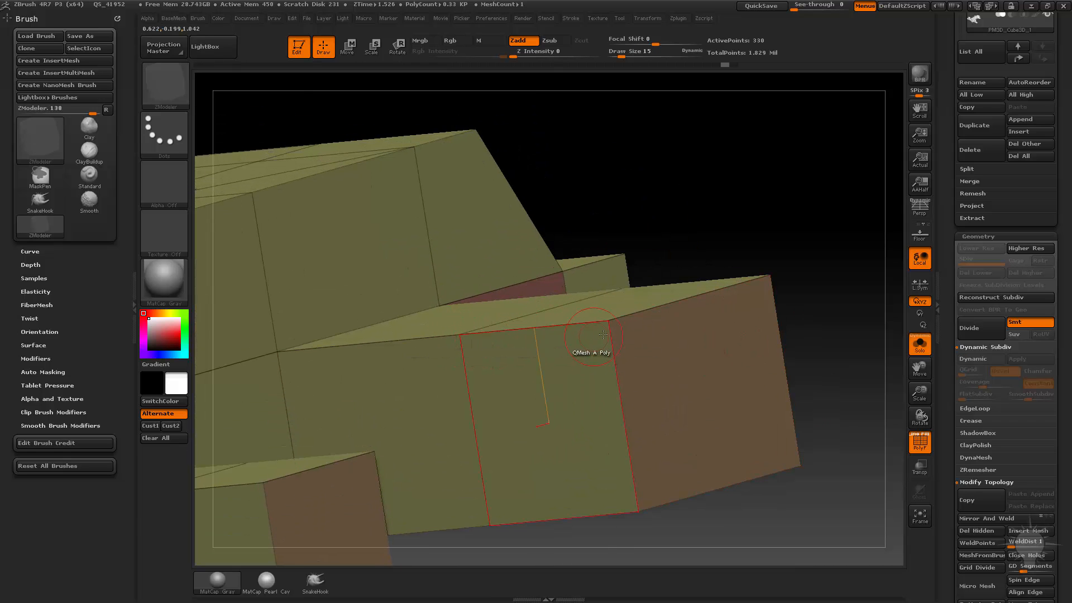
pyautogui.moveTo(804, 248)
pyautogui.mouseDown()
pyautogui.moveTo(774, 277)
pyautogui.moveTo(693, 256)
pyautogui.moveTo(701, 232)
pyautogui.moveTo(670, 261)
pyautogui.moveTo(781, 283)
pyautogui.moveTo(761, 283)
pyautogui.moveTo(776, 210)
pyautogui.moveTo(751, 256)
pyautogui.moveTo(697, 279)
pyautogui.moveTo(753, 263)
pyautogui.moveTo(646, 229)
pyautogui.moveTo(749, 240)
pyautogui.moveTo(694, 259)
pyautogui.moveTo(692, 234)
pyautogui.moveTo(655, 257)
pyautogui.moveTo(631, 257)
pyautogui.mouseUp()
pyautogui.hotkey('ctrl', 'z')
pyautogui.hotkey('shift', 'd')
pyautogui.press('d')
pyautogui.moveTo(544, 438); pyautogui.dragTo(610, 447)
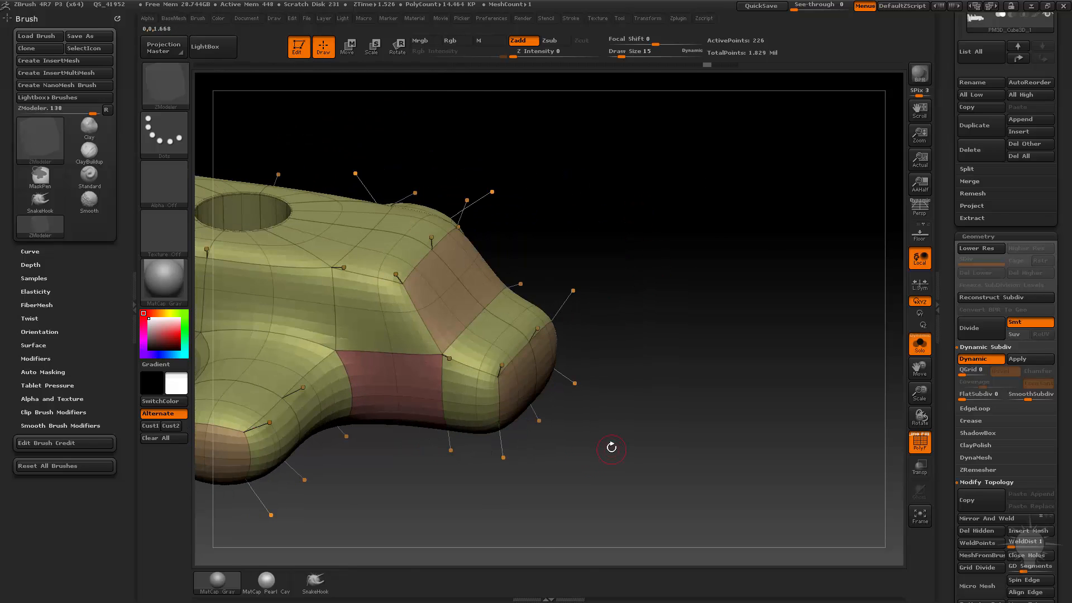
# Turn off the Dynamic Subdiv preview and set the ZModeler edge action to Crease with Edge as the target.
pyautogui.hotkey('shift', 'd')
pyautogui.press('b')
pyautogui.press('z')
pyautogui.press('m')
pyautogui.press('space')
pyautogui.press('space')
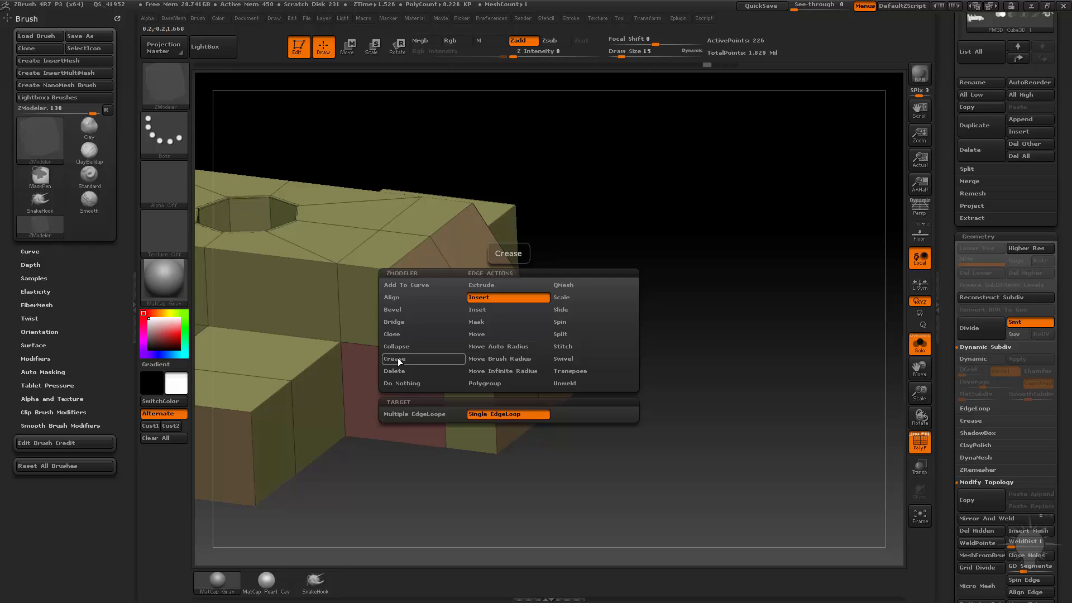
pyautogui.click(397, 358)
pyautogui.click(403, 415)
# Crease the edges around the end face of the body's nose, and turn the Dynamic Subdiv preview back on.
pyautogui.moveTo(610, 360); pyautogui.dragTo(553, 362)
pyautogui.click(458, 360)
pyautogui.click(449, 390)
pyautogui.click(498, 437)
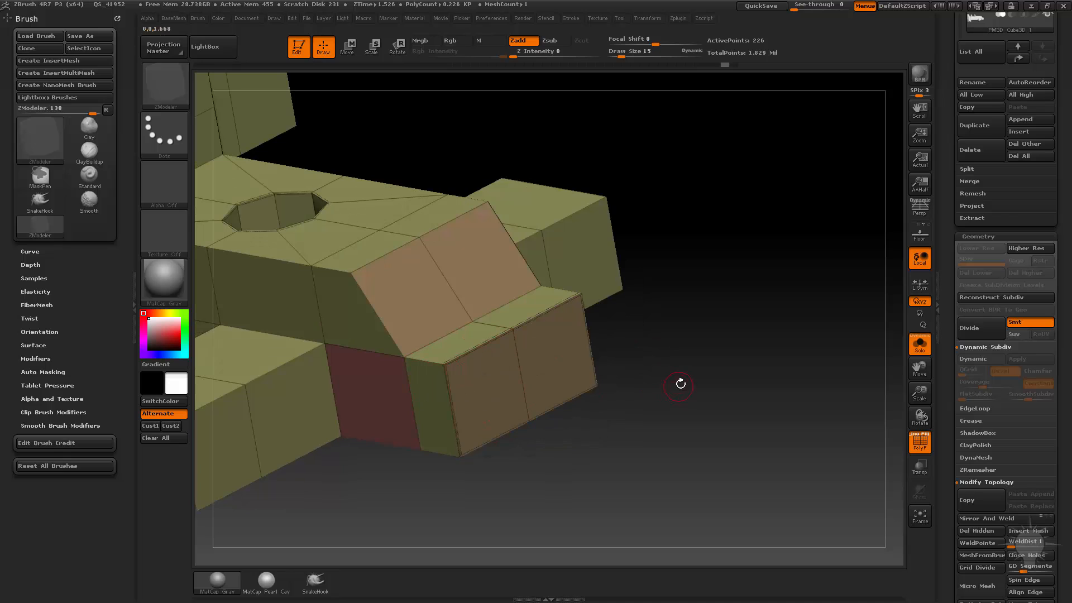
pyautogui.moveTo(679, 383); pyautogui.dragTo(685, 373)
pyautogui.press('d')
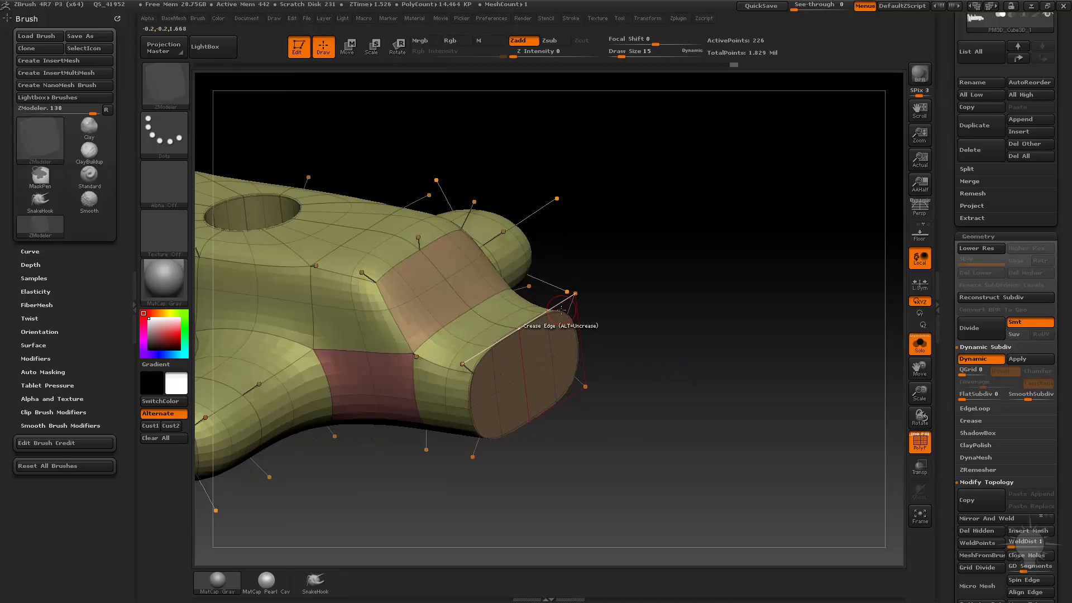
# Crease the edges around the end face of the side arm, undoing the stray polygon extrusion, and check it with and without Dynamic Subdiv.
pyautogui.moveTo(581, 232); pyautogui.dragTo(764, 290)
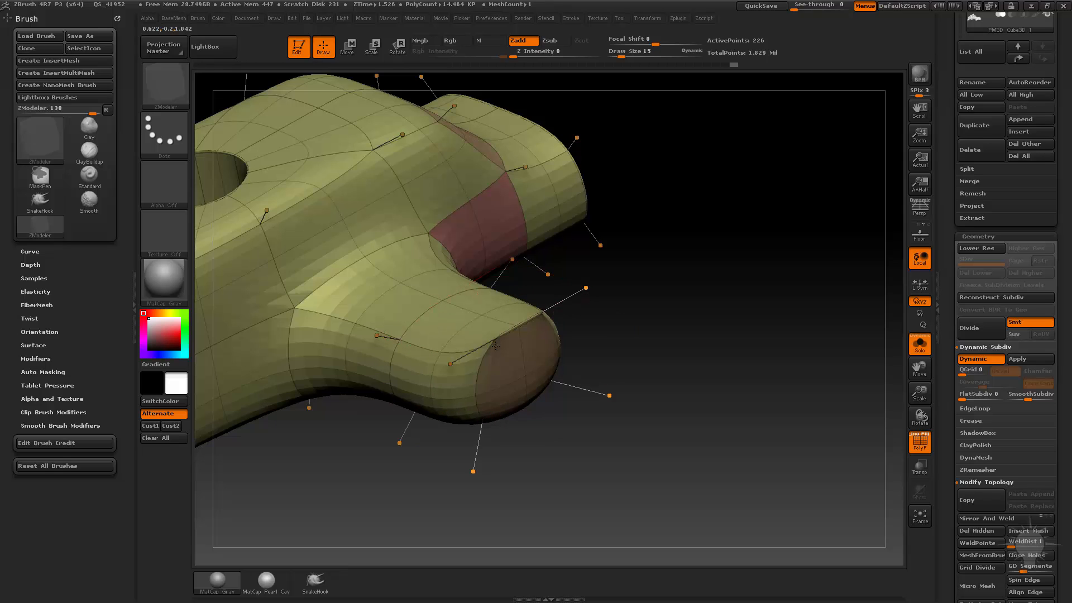
pyautogui.click(464, 408)
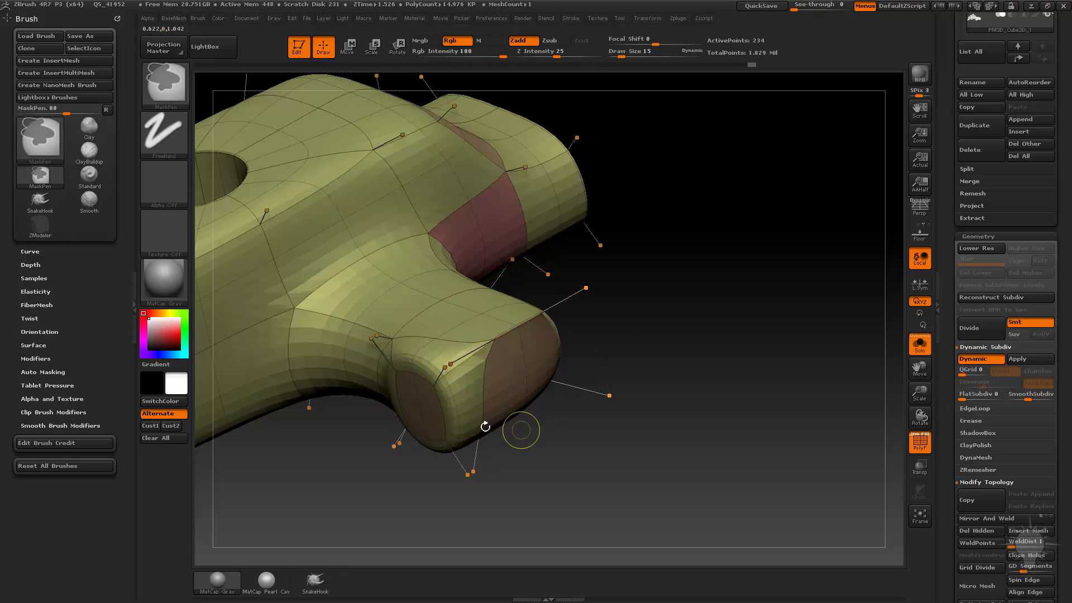
pyautogui.hotkey('ctrl', 'z')
pyautogui.click(464, 394)
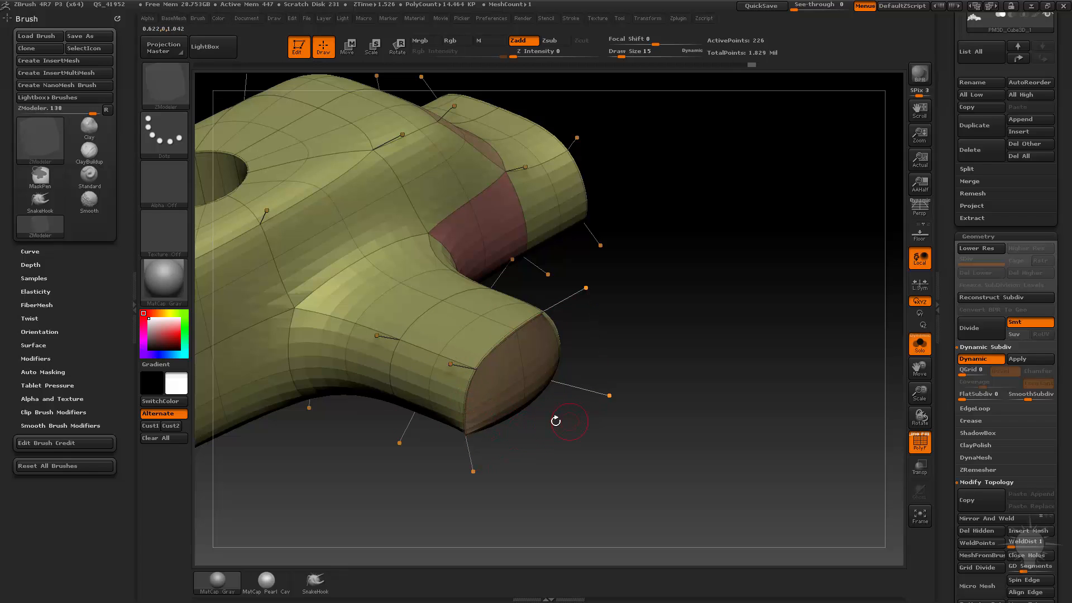
pyautogui.moveTo(572, 456); pyautogui.dragTo(532, 400)
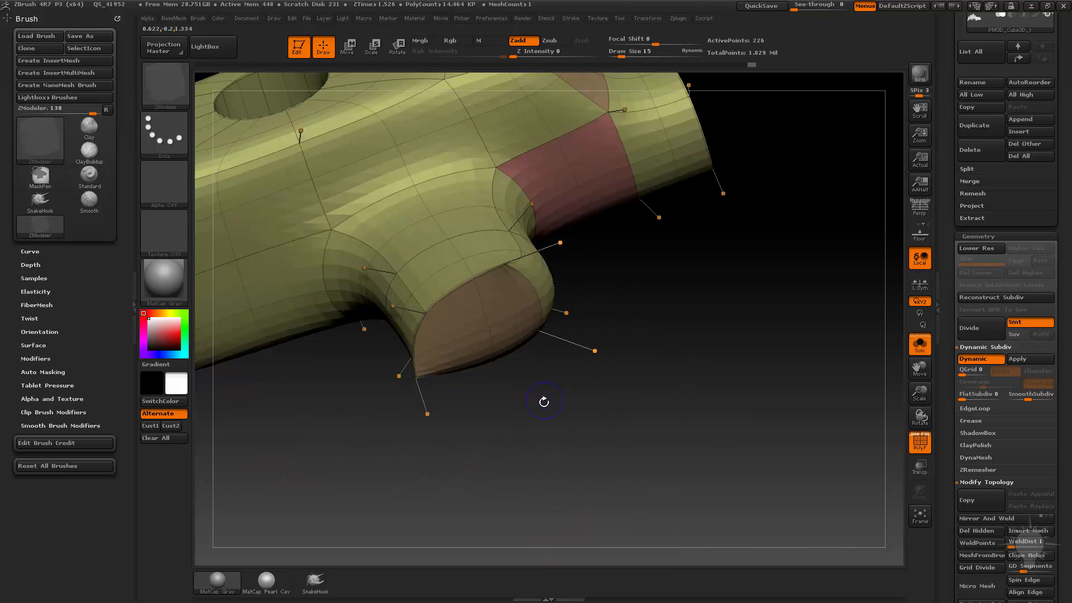
pyautogui.hotkey('shift', 'd')
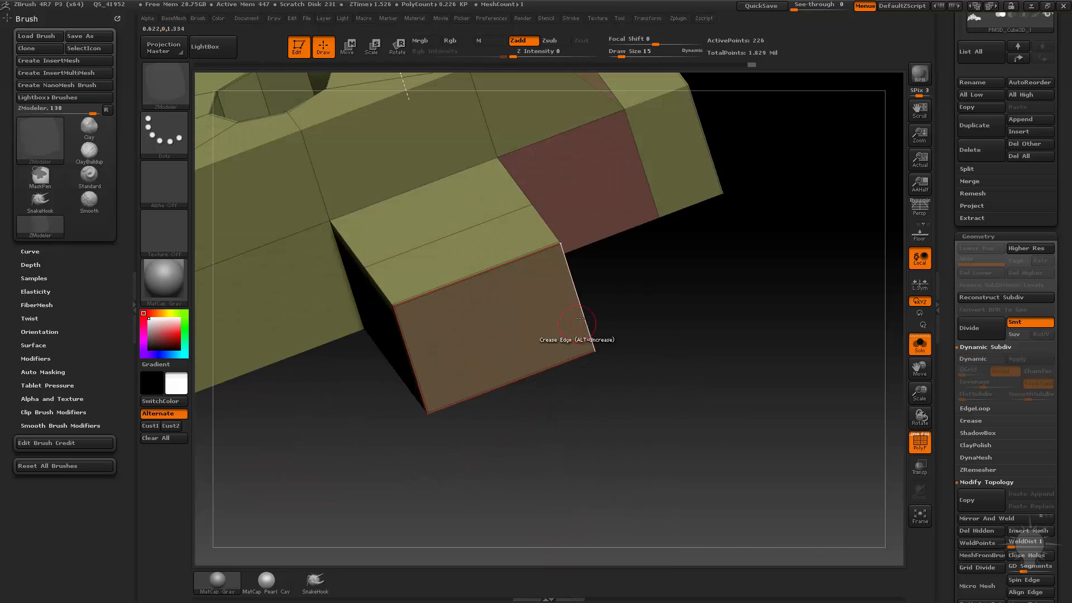
pyautogui.moveTo(686, 359); pyautogui.dragTo(865, 267)
pyautogui.hotkey('shift', 'd')
# Raise the SmoothSubdiv level of the Dynamic Subdiv preview and inspect the creased ends of the side arm and nose.
pyautogui.moveTo(1017, 409)
pyautogui.mouseDown()
pyautogui.moveTo(1044, 398)
pyautogui.moveTo(1034, 411)
pyautogui.mouseUp()
pyautogui.moveTo(586, 446); pyautogui.dragTo(590, 401)
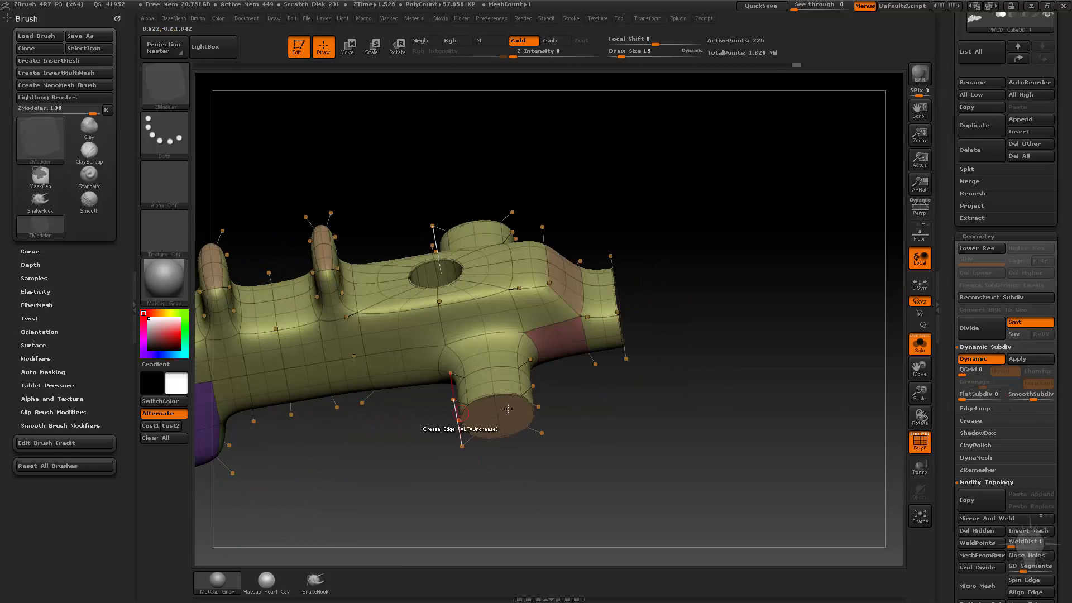
pyautogui.moveTo(752, 322); pyautogui.dragTo(774, 334)
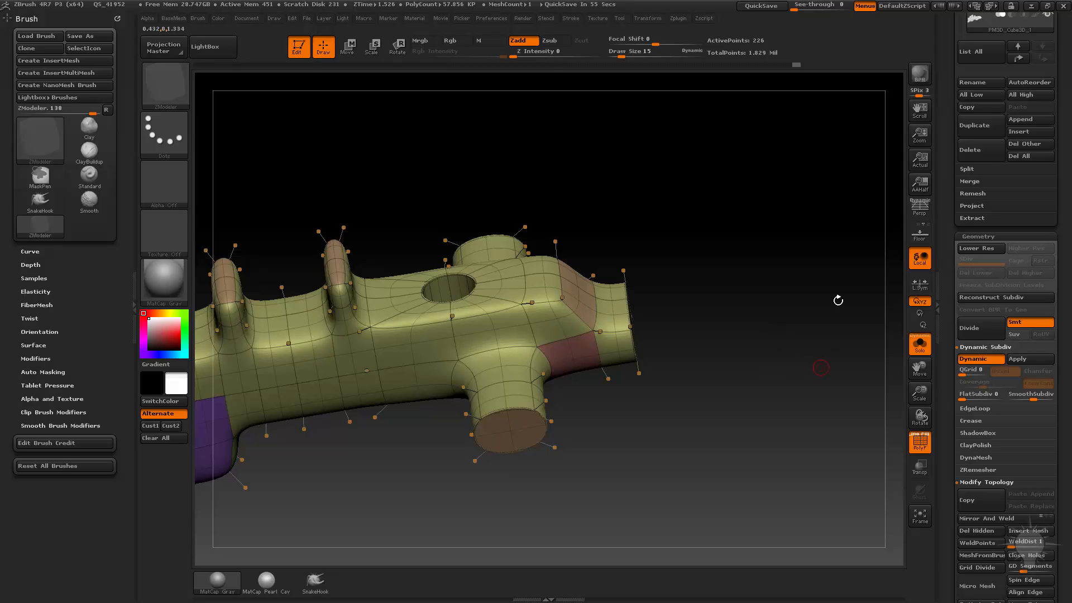
# Bevel the creased edges with Resolution 0 and reduce the Bevel Width to 0.001 under the Dynamic Subdiv preview.
pyautogui.click(970, 420)
pyautogui.moveTo(835, 433); pyautogui.dragTo(871, 446)
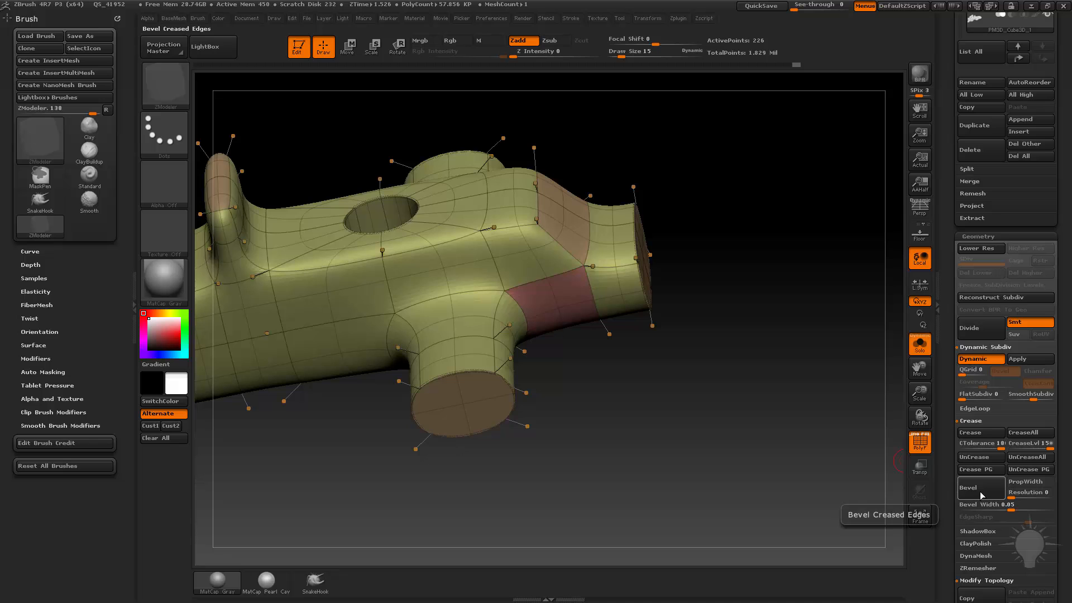
pyautogui.press('f')
pyautogui.moveTo(777, 369)
pyautogui.mouseDown()
pyautogui.moveTo(792, 325)
pyautogui.moveTo(667, 377)
pyautogui.moveTo(686, 399)
pyautogui.moveTo(786, 423)
pyautogui.moveTo(560, 438)
pyautogui.moveTo(874, 359)
pyautogui.mouseUp()
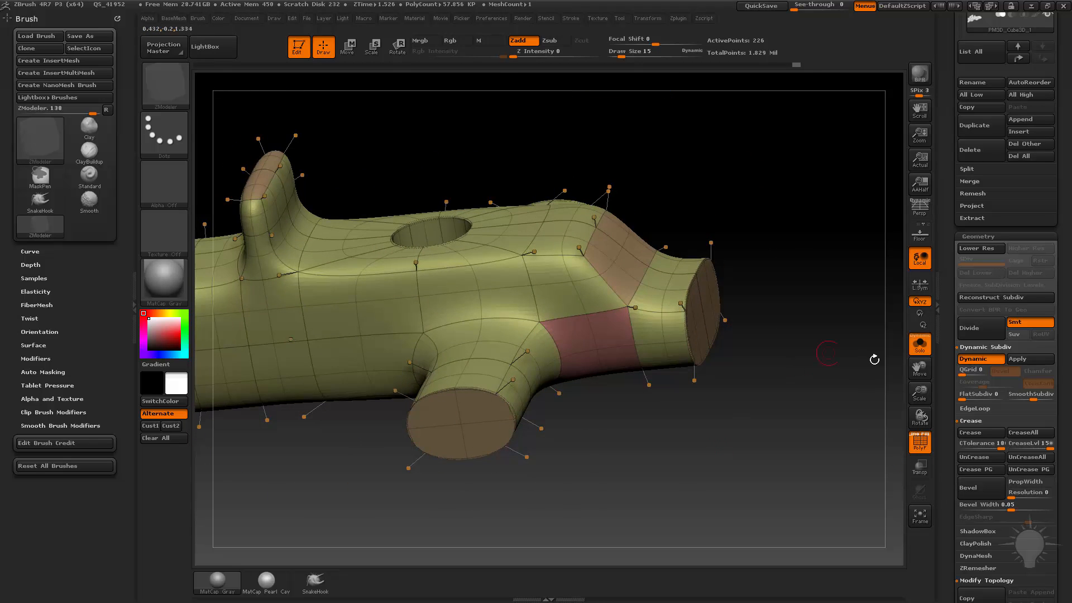
pyautogui.click(981, 494)
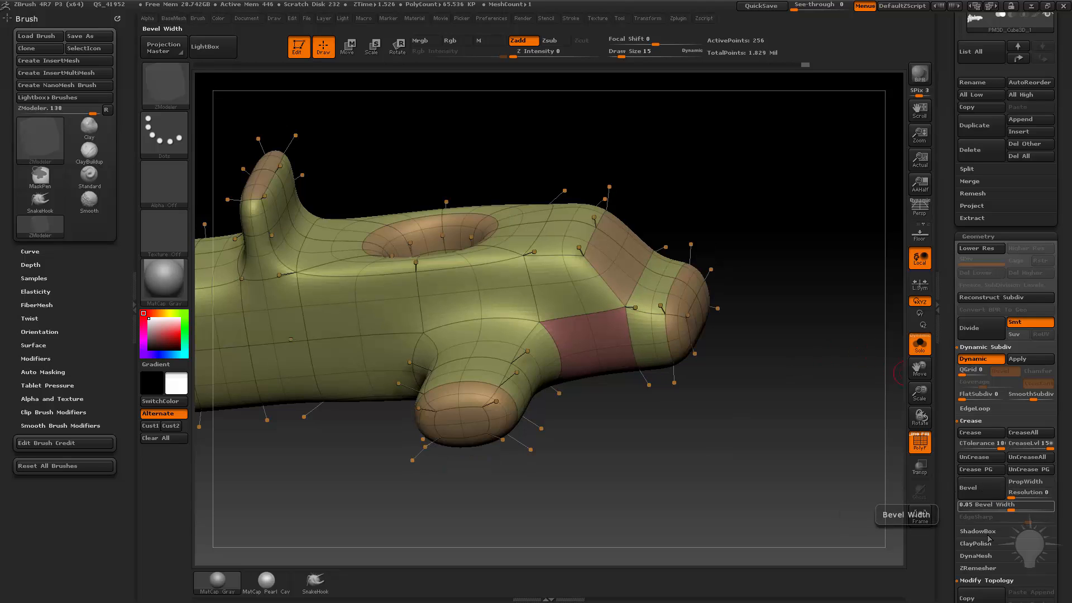
pyautogui.moveTo(1010, 508); pyautogui.dragTo(935, 535)
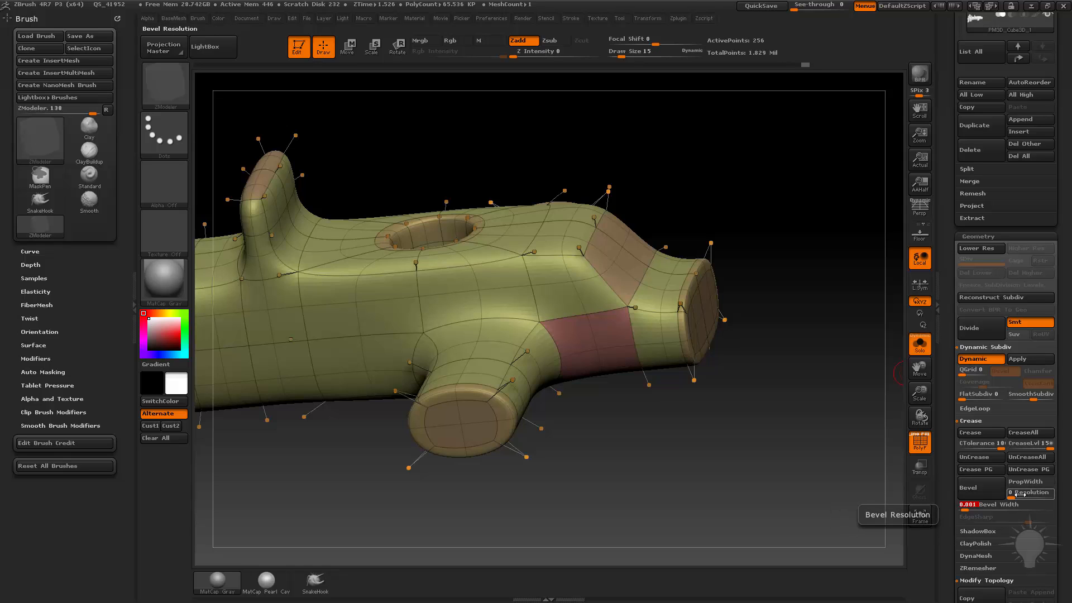
pyautogui.moveTo(1028, 497); pyautogui.dragTo(1011, 496)
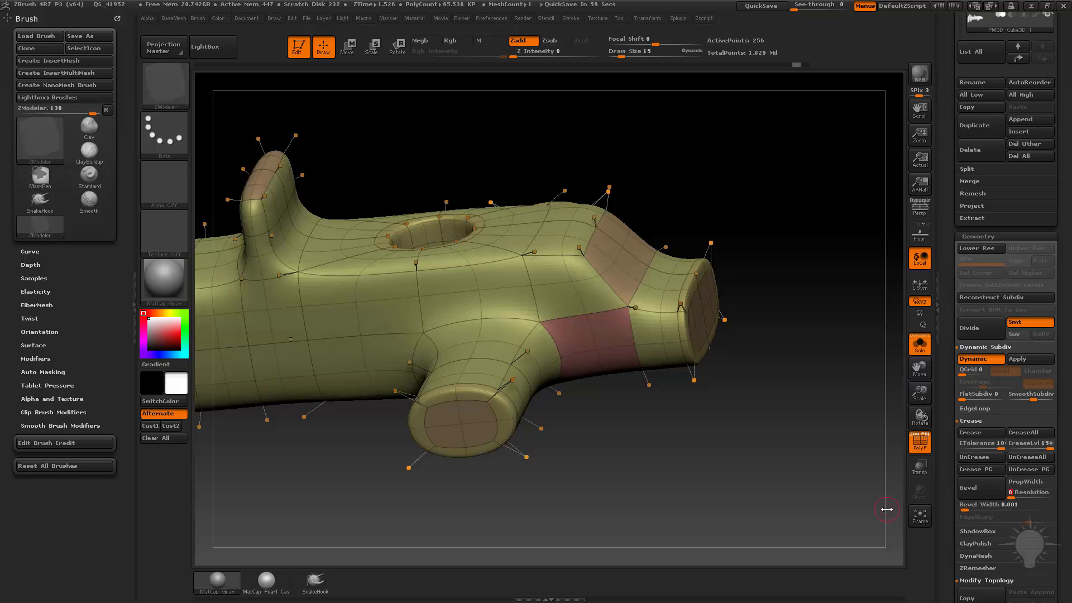
pyautogui.moveTo(768, 290); pyautogui.dragTo(827, 394)
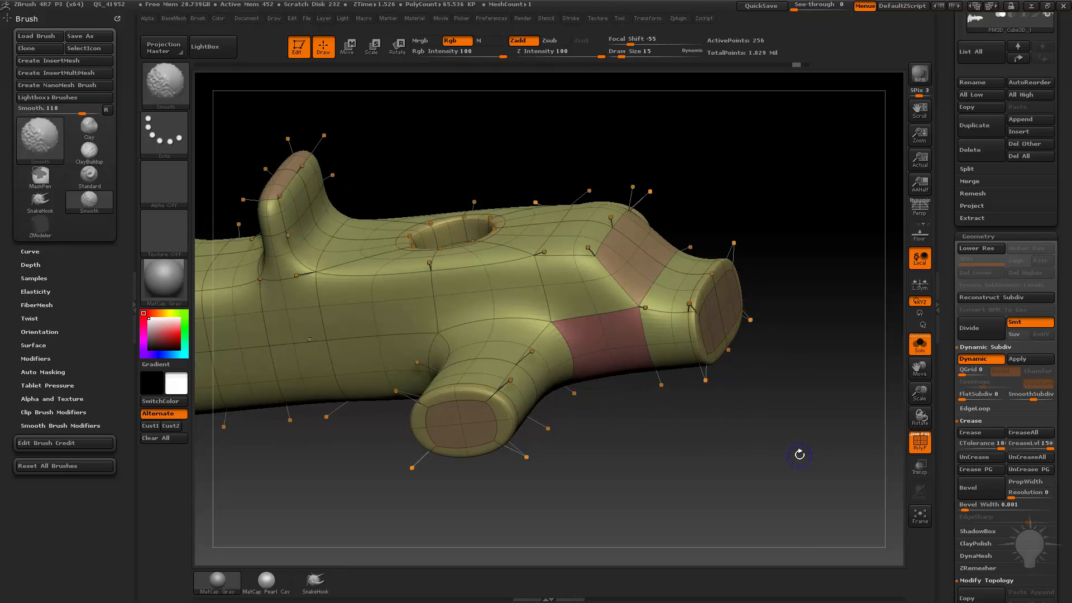
# Undo the bevel on the creased edges while viewing the unsmoothed base mesh.
pyautogui.hotkey('shift', 'd')
pyautogui.moveTo(799, 450); pyautogui.dragTo(714, 446)
pyautogui.hotkey('ctrl', 'z')
pyautogui.hotkey('ctrl', 'z')
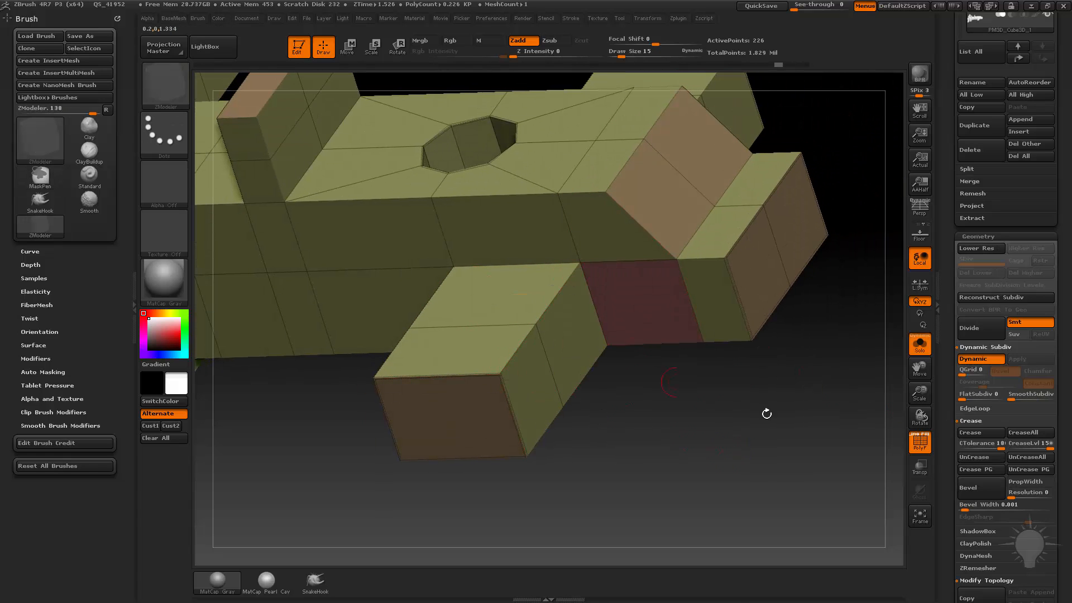
pyautogui.keyDown('alt'); pyautogui.moveTo(745, 403); pyautogui.dragTo(710, 400); pyautogui.keyUp('alt')
# Bevel the creased edges of the base mesh without the Dynamic Subdiv preview, narrowing the Bevel Width to 0.0049.
pyautogui.moveTo(982, 506); pyautogui.dragTo(1005, 509)
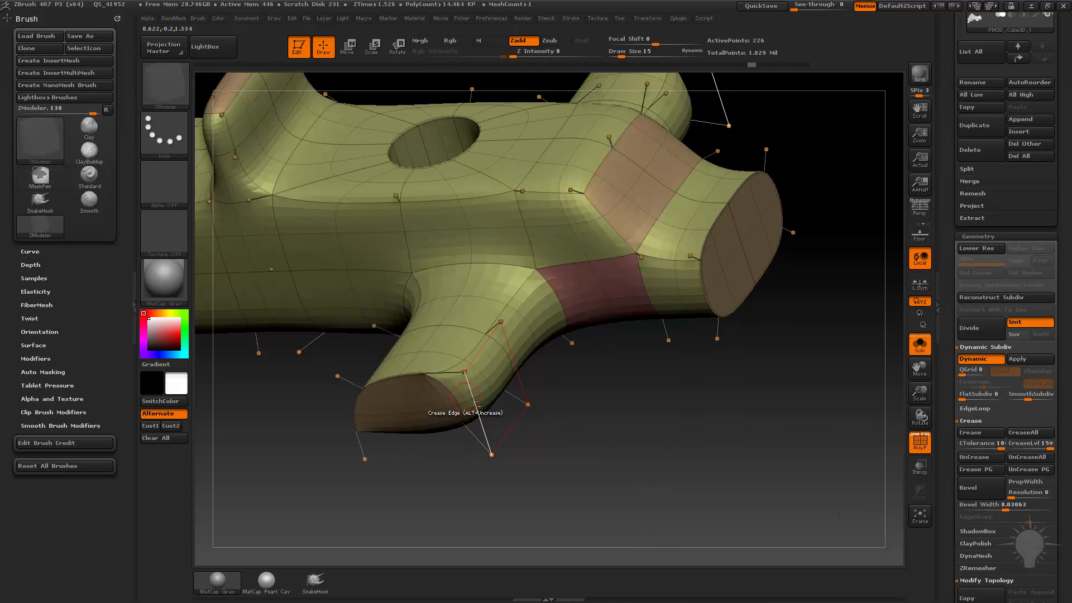
pyautogui.hotkey('shift', 'd')
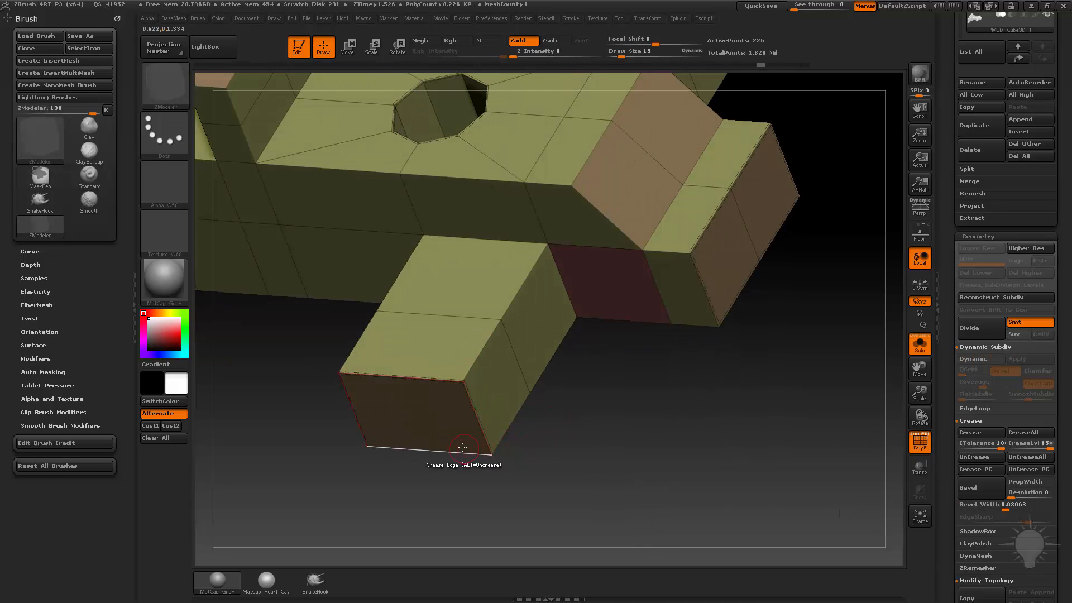
pyautogui.click(983, 491)
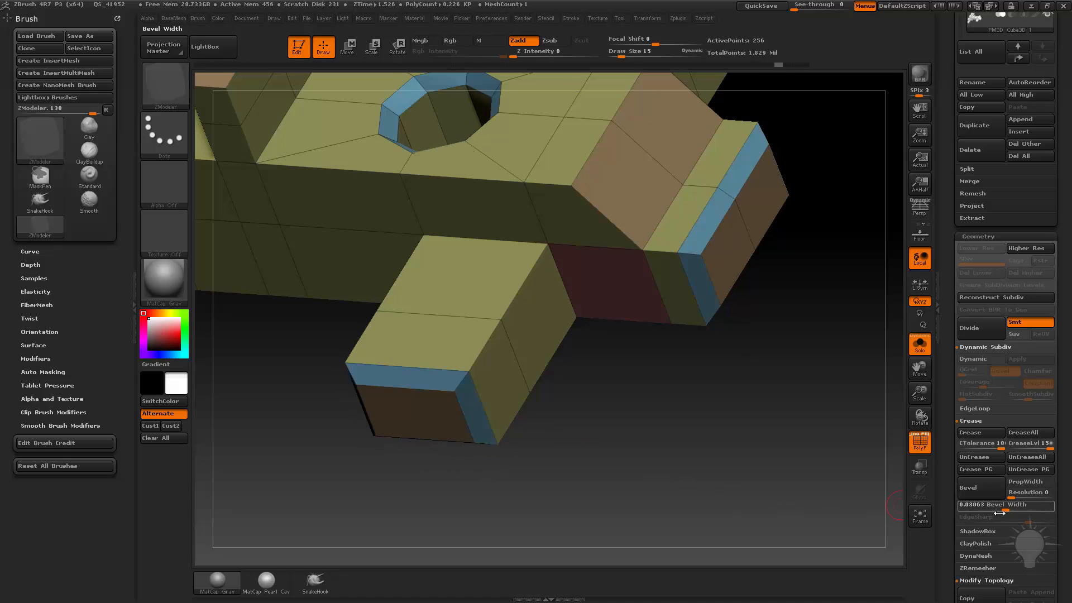
pyautogui.click(998, 509)
pyautogui.moveTo(998, 508)
pyautogui.mouseDown()
pyautogui.moveTo(1032, 509)
pyautogui.moveTo(995, 510)
pyautogui.mouseUp()
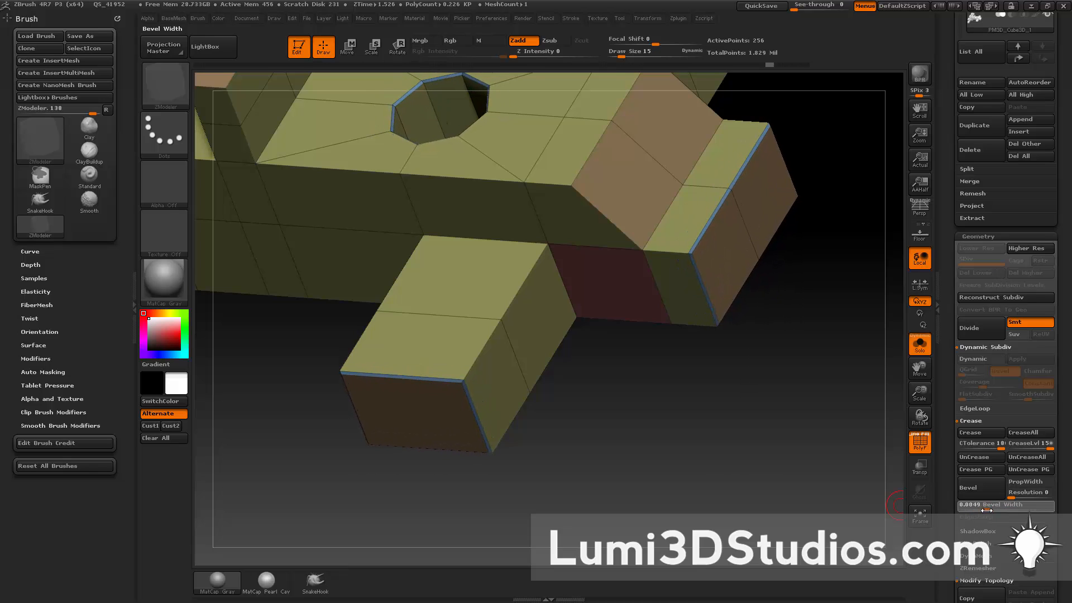